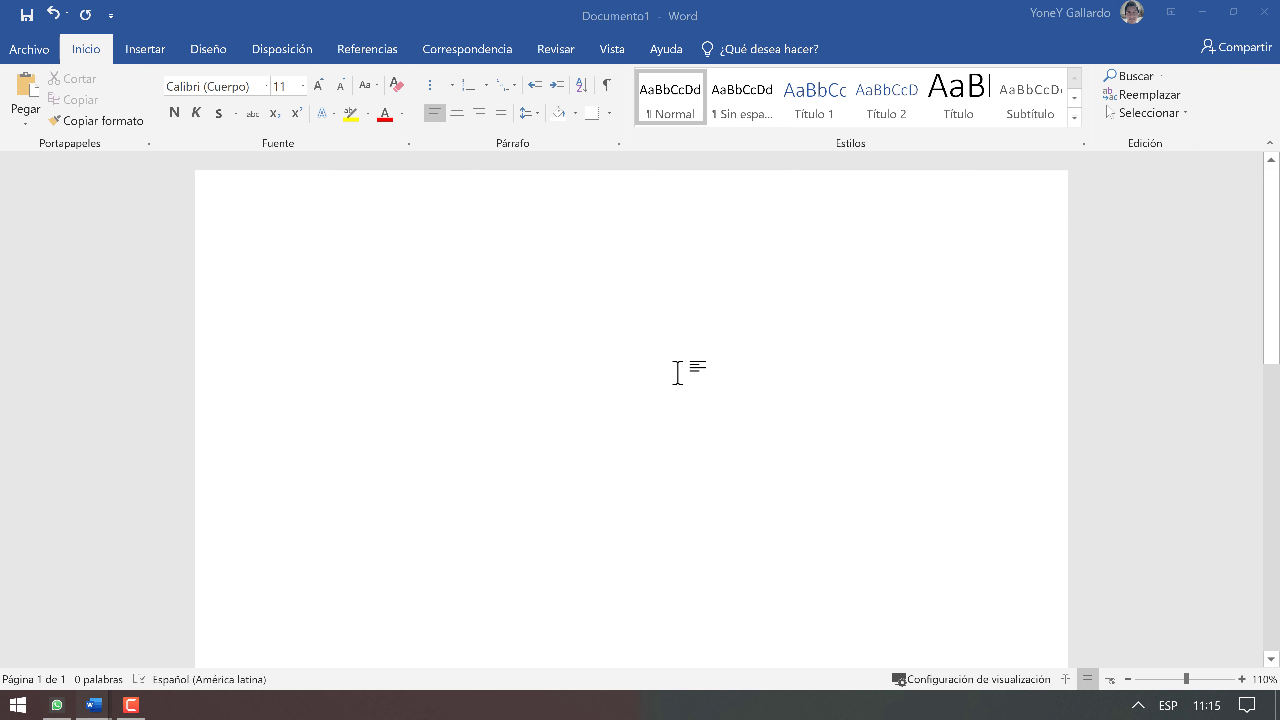
# Step: Zoom the blank Documento1 page out from 110% to 40%
pyautogui.keyDown('ctrl'); pyautogui.scroll(-6, 678, 373); pyautogui.keyUp('ctrl')
pyautogui.keyDown('ctrl'); pyautogui.scroll(-1, 678, 373); pyautogui.keyUp('ctrl')
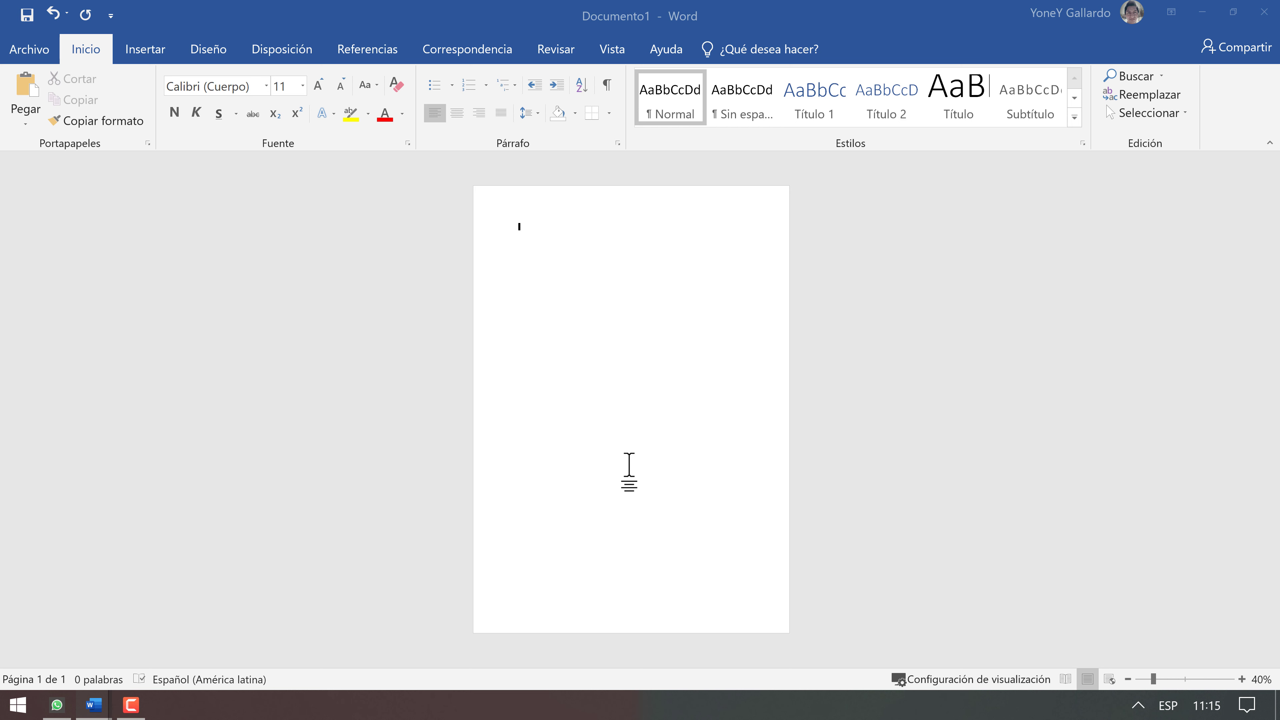
# Step: Give the page Estrecho margins, Horizontal orientation and Oficio (21.59 × 35.56 cm) paper size
pyautogui.click(212, 50)
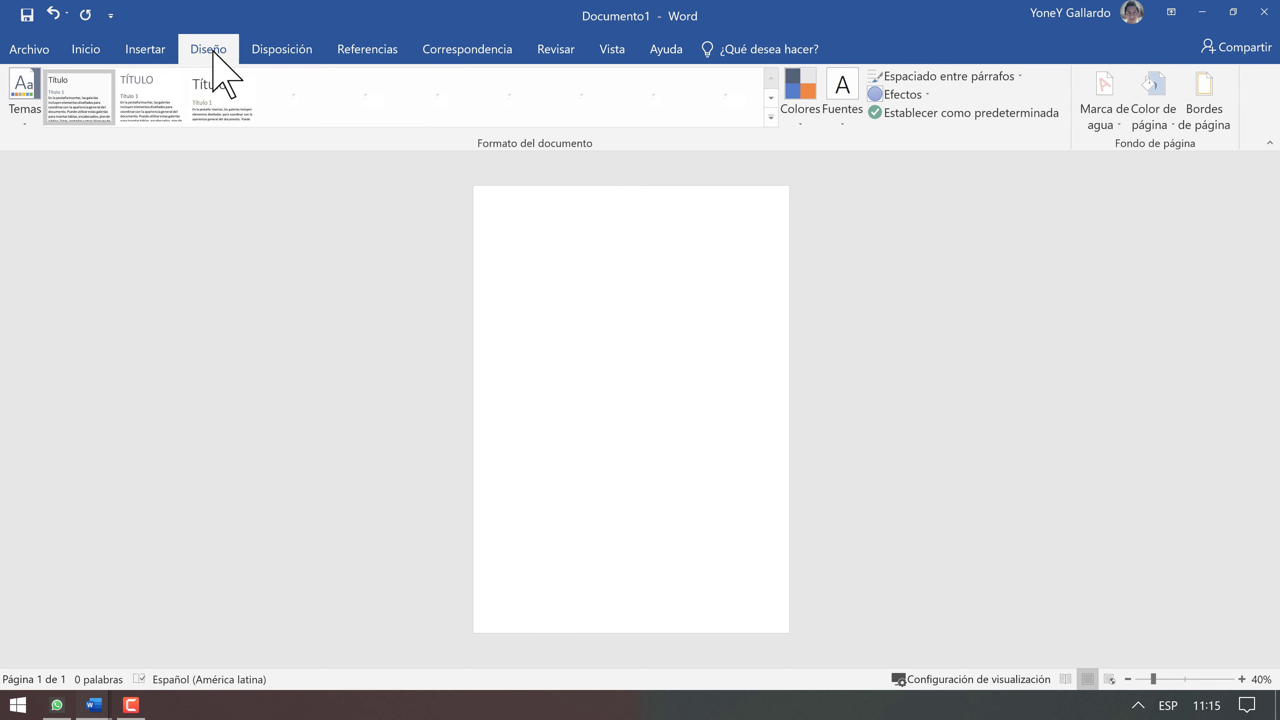
pyautogui.click(282, 48)
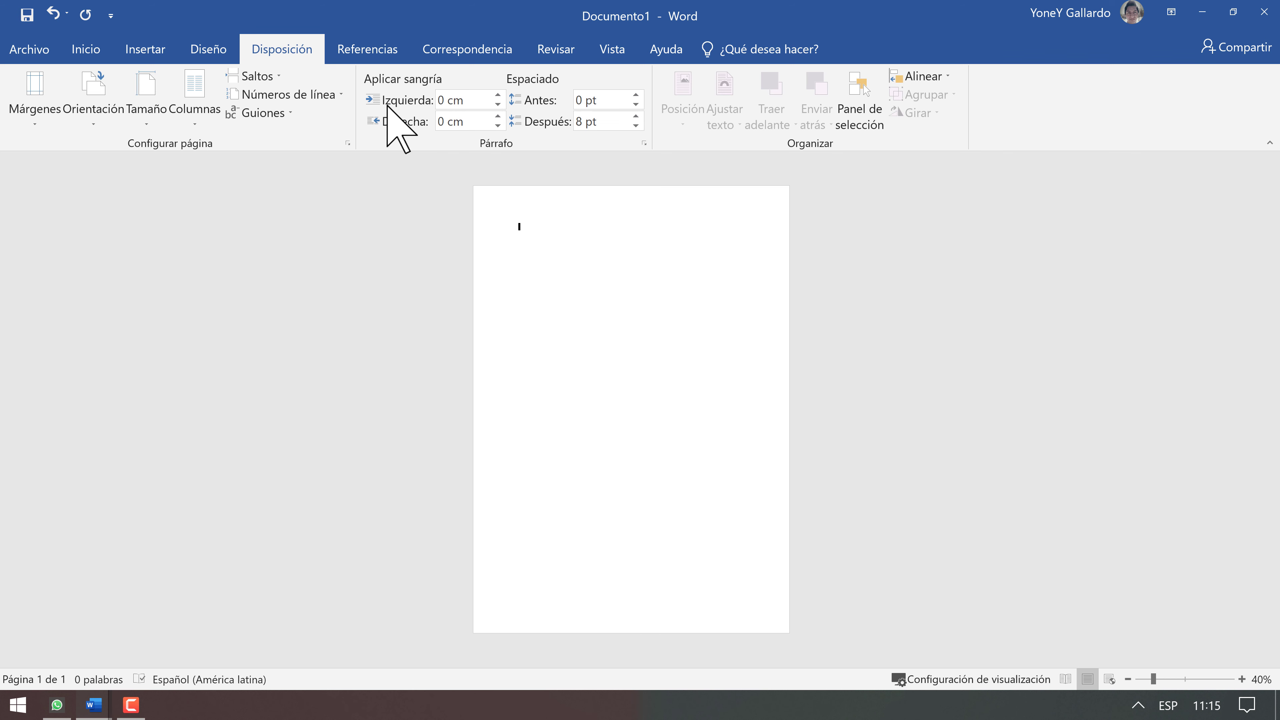
pyautogui.click(36, 126)
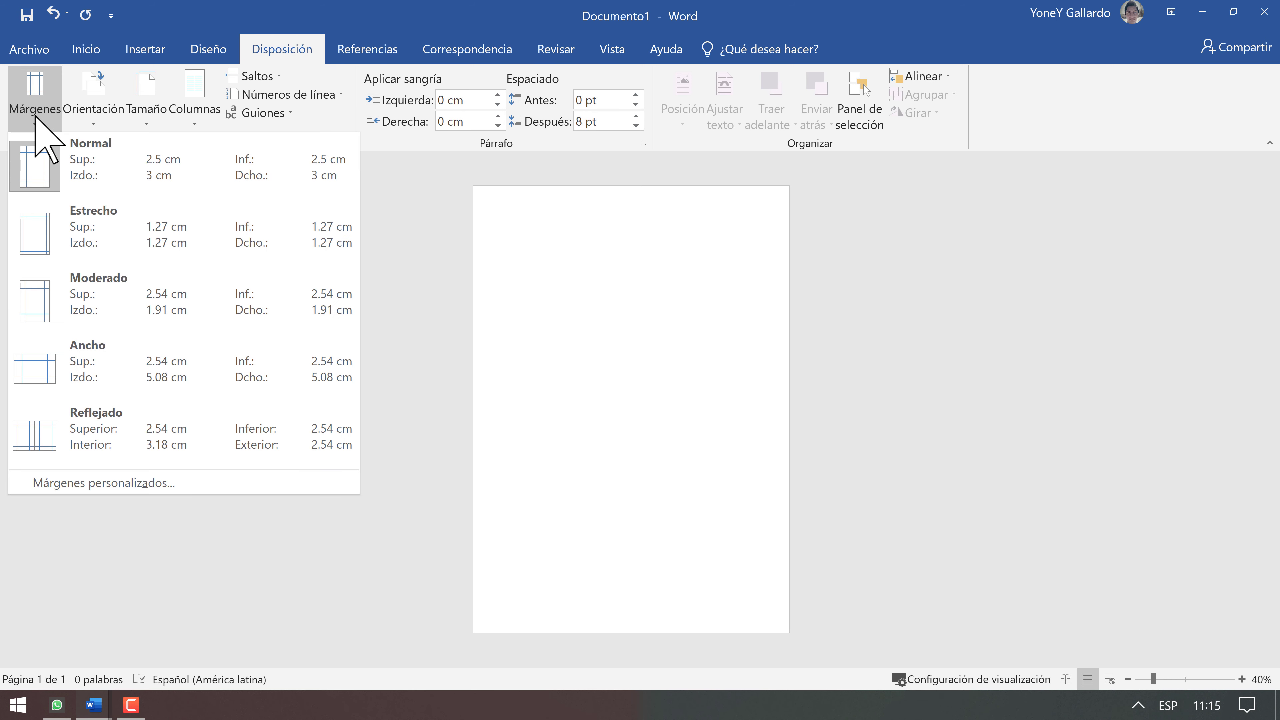
pyautogui.click(106, 263)
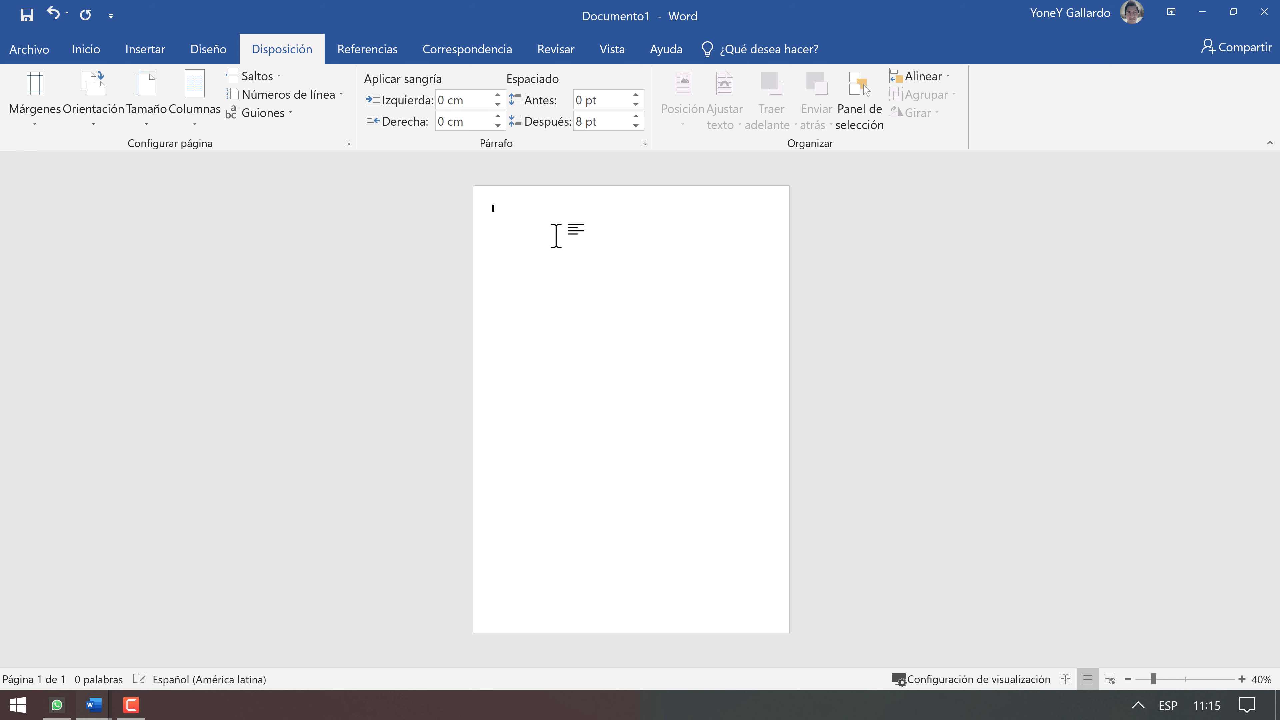
pyautogui.click(96, 118)
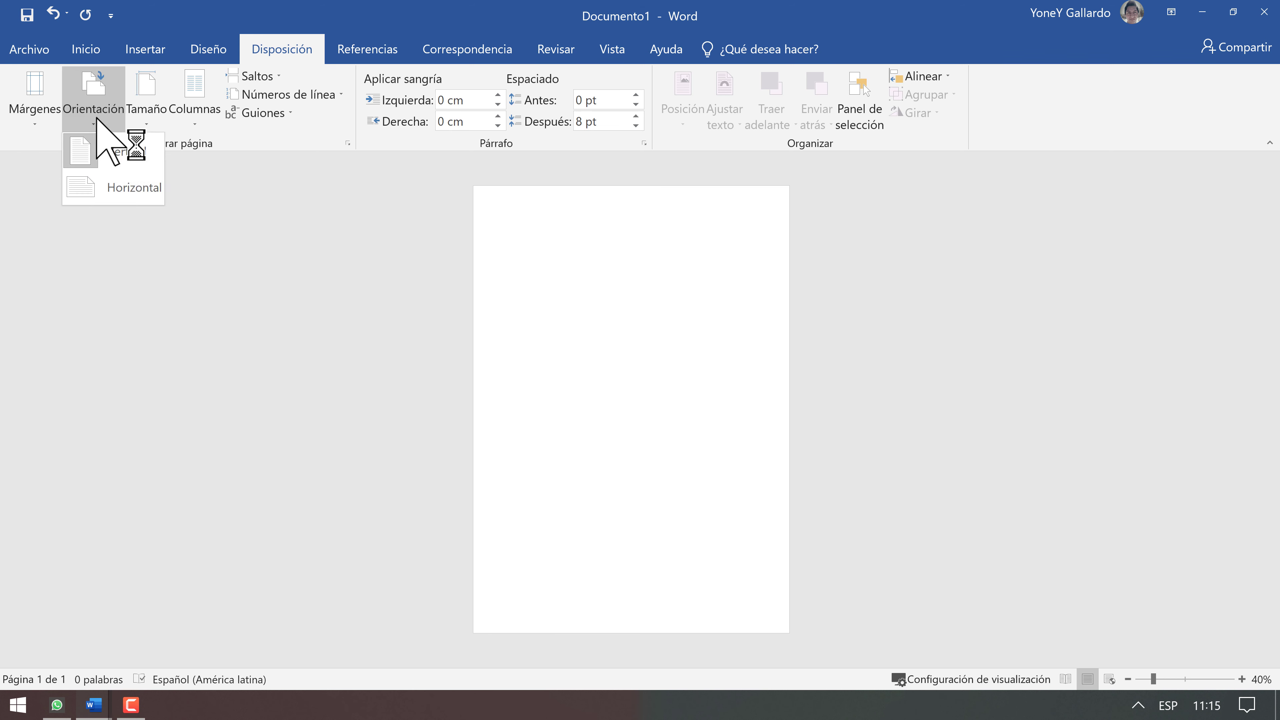
pyautogui.click(127, 187)
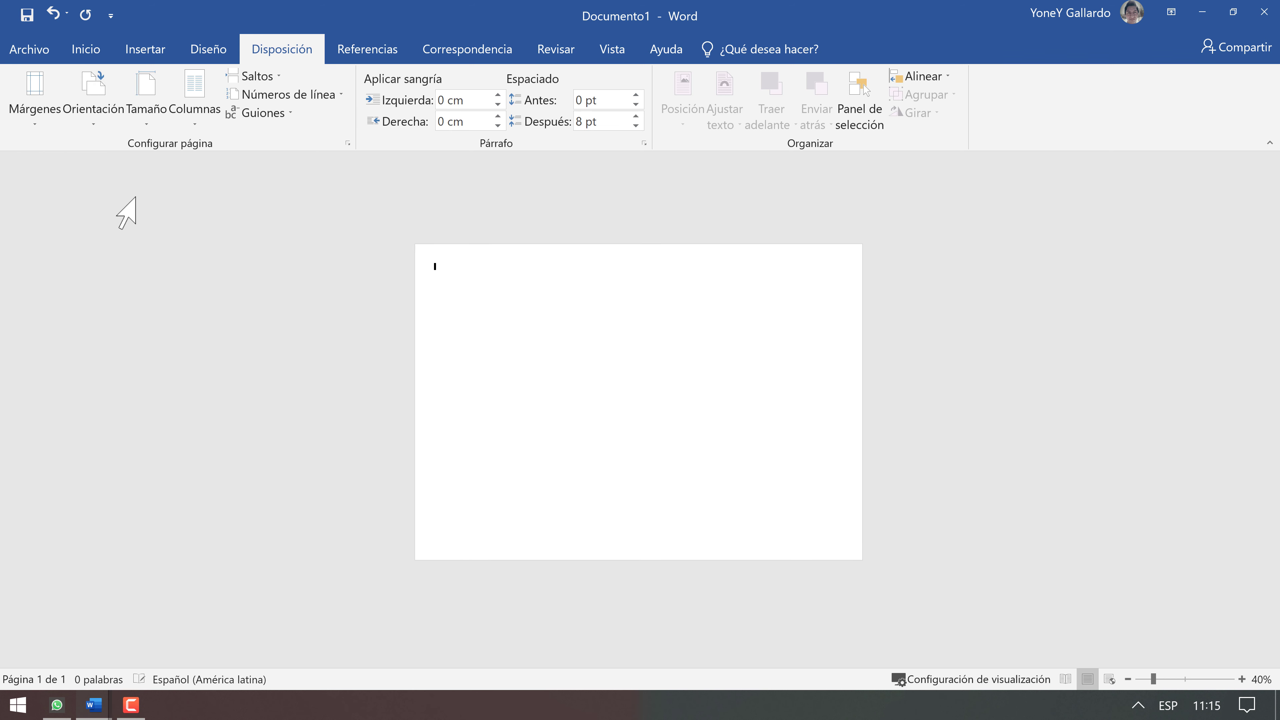
pyautogui.click(142, 117)
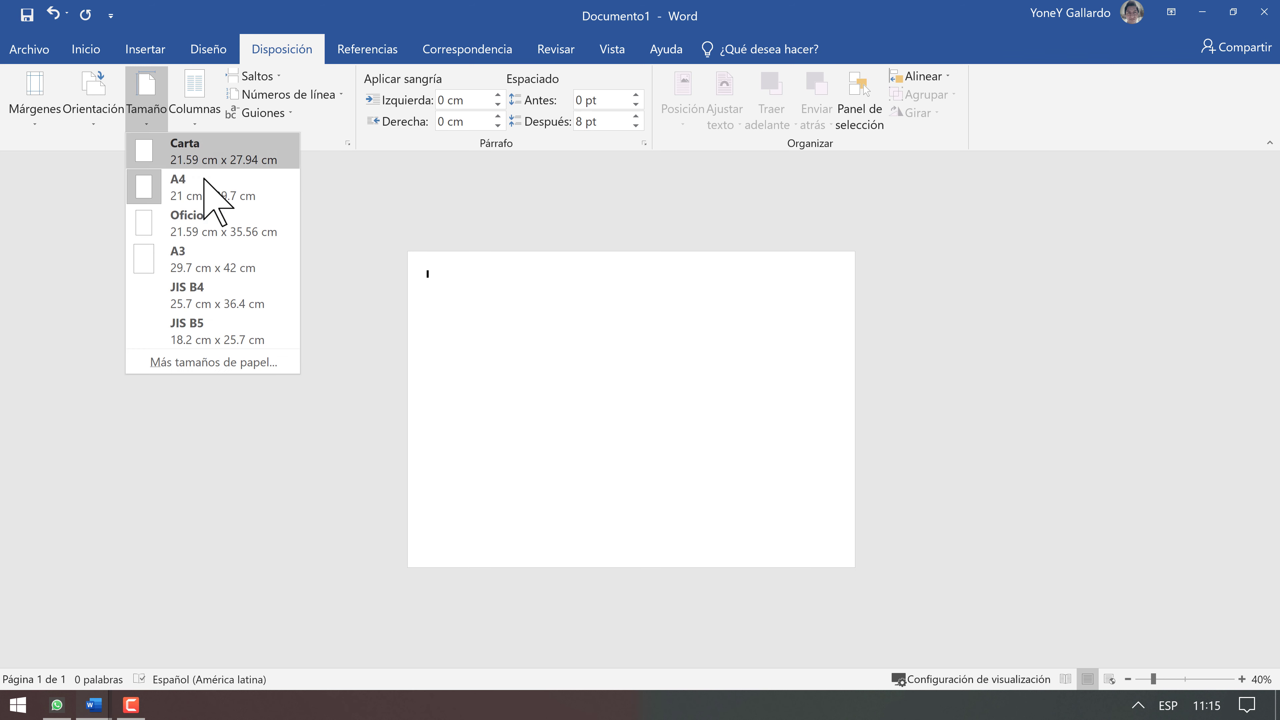
pyautogui.click(220, 222)
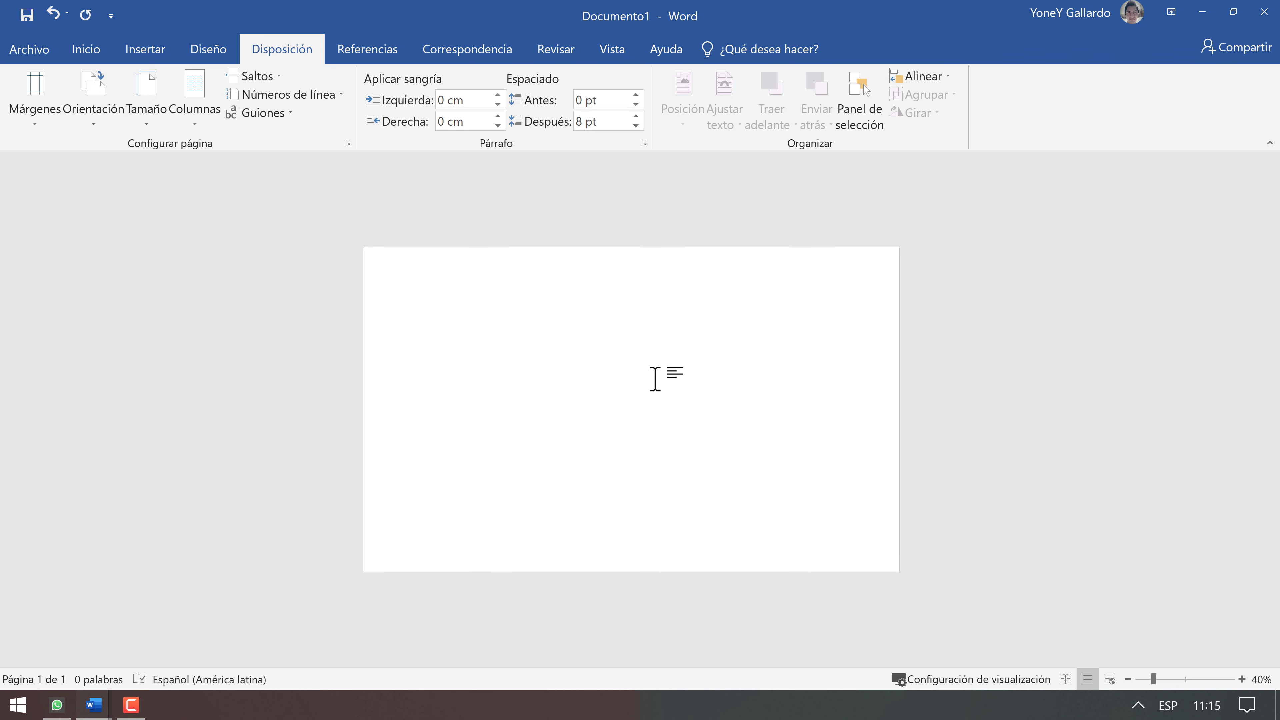
pyautogui.keyDown('ctrl'); pyautogui.scroll(2, 524, 332); pyautogui.keyUp('ctrl')
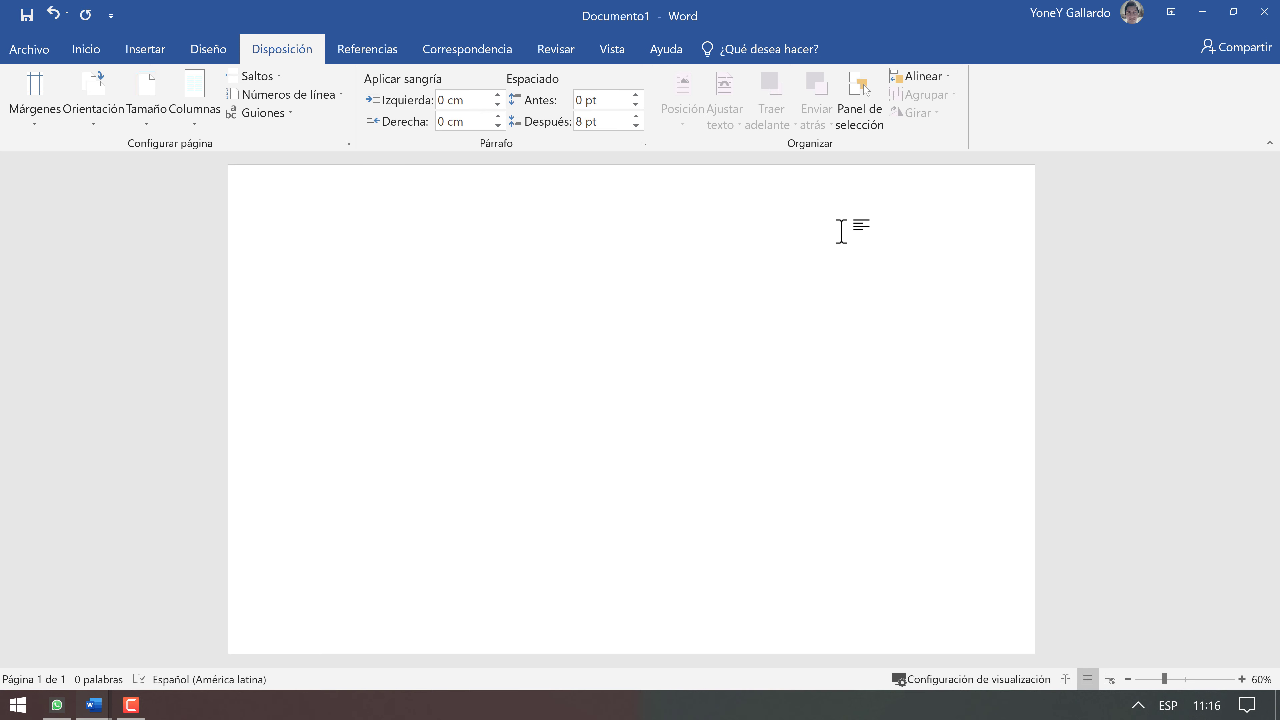
# Step: Insert a table of four columns by eight rows
pyautogui.click(81, 49)
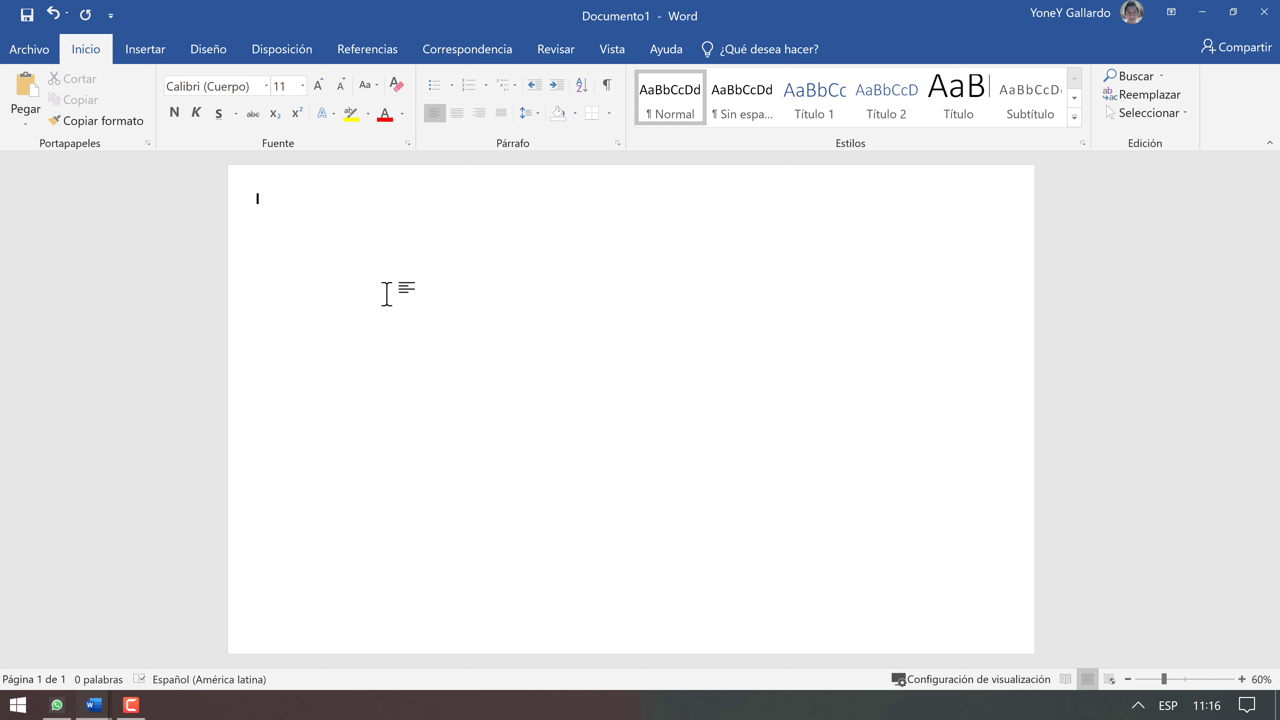
pyautogui.click(150, 50)
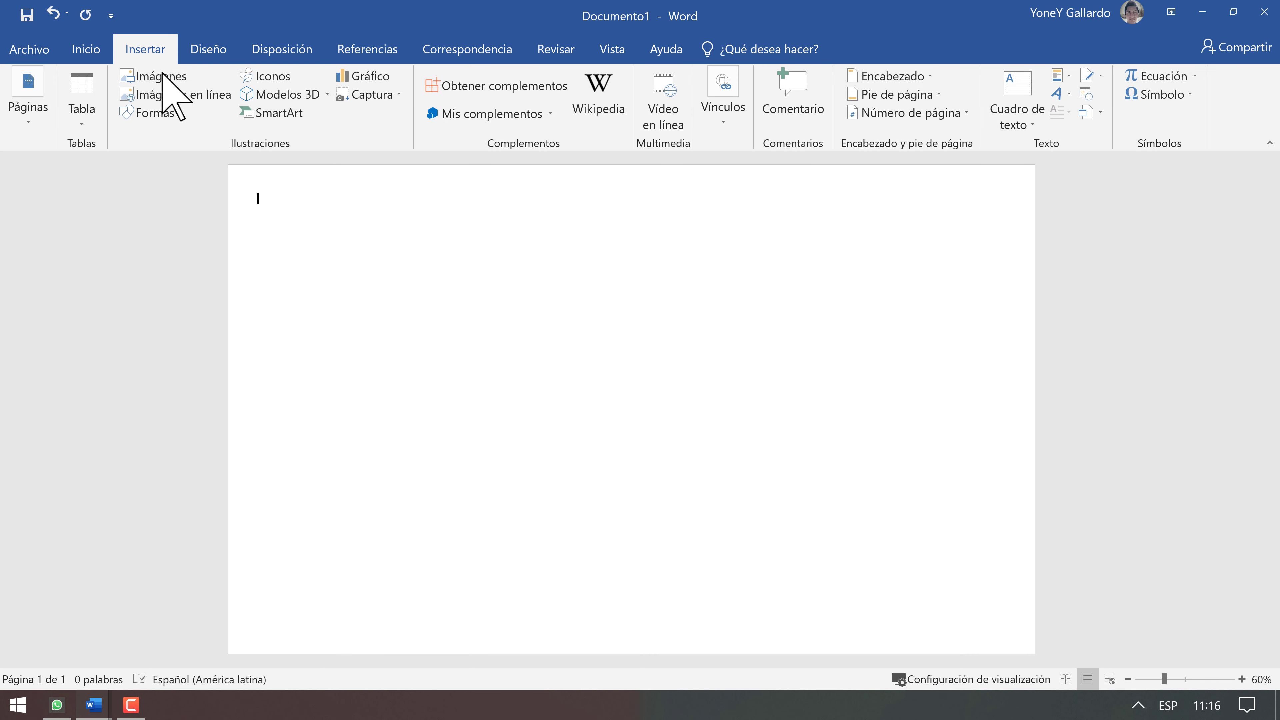
pyautogui.click(82, 103)
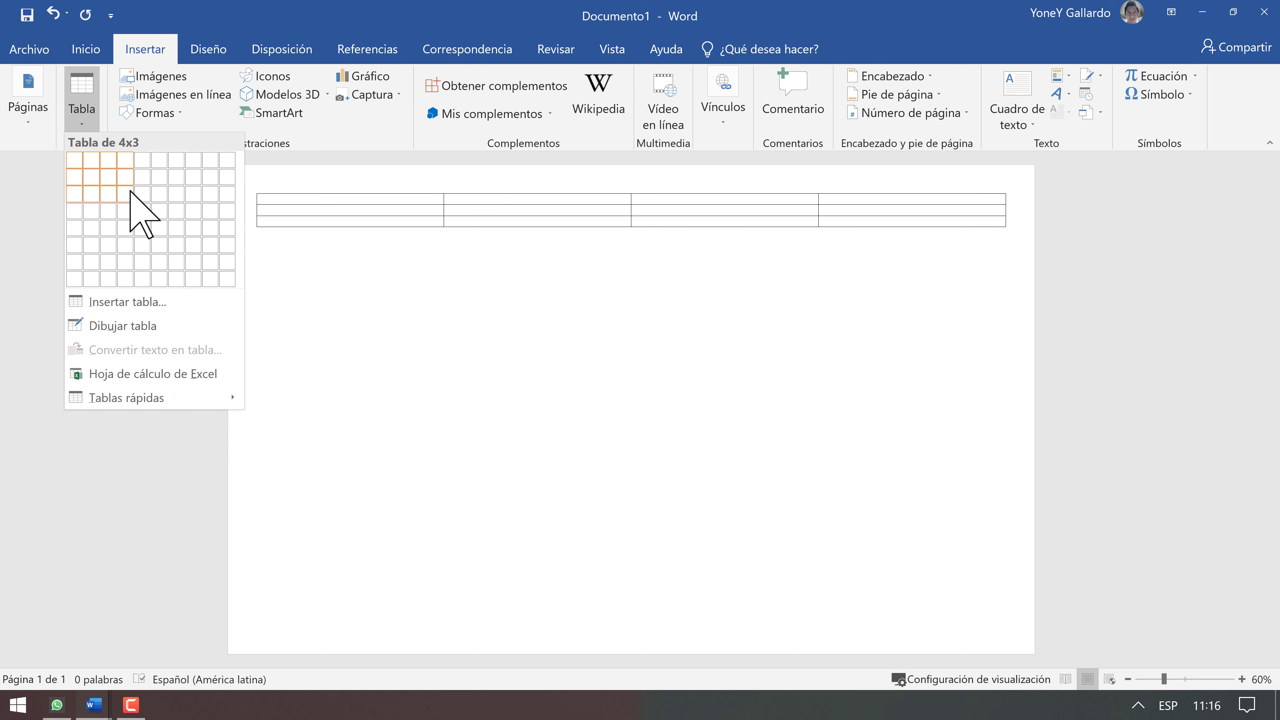
pyautogui.click(127, 279)
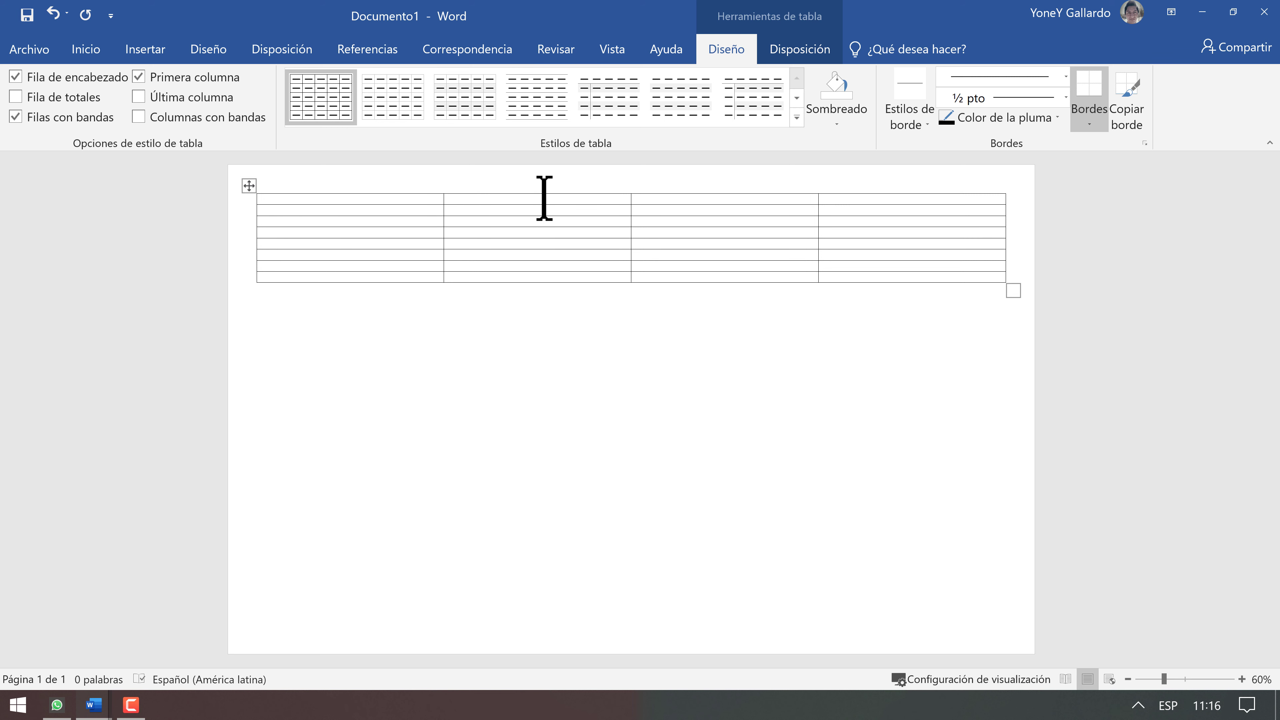
# Step: Delete the table's entire fourth column, leaving three columns
pyautogui.click(864, 185)
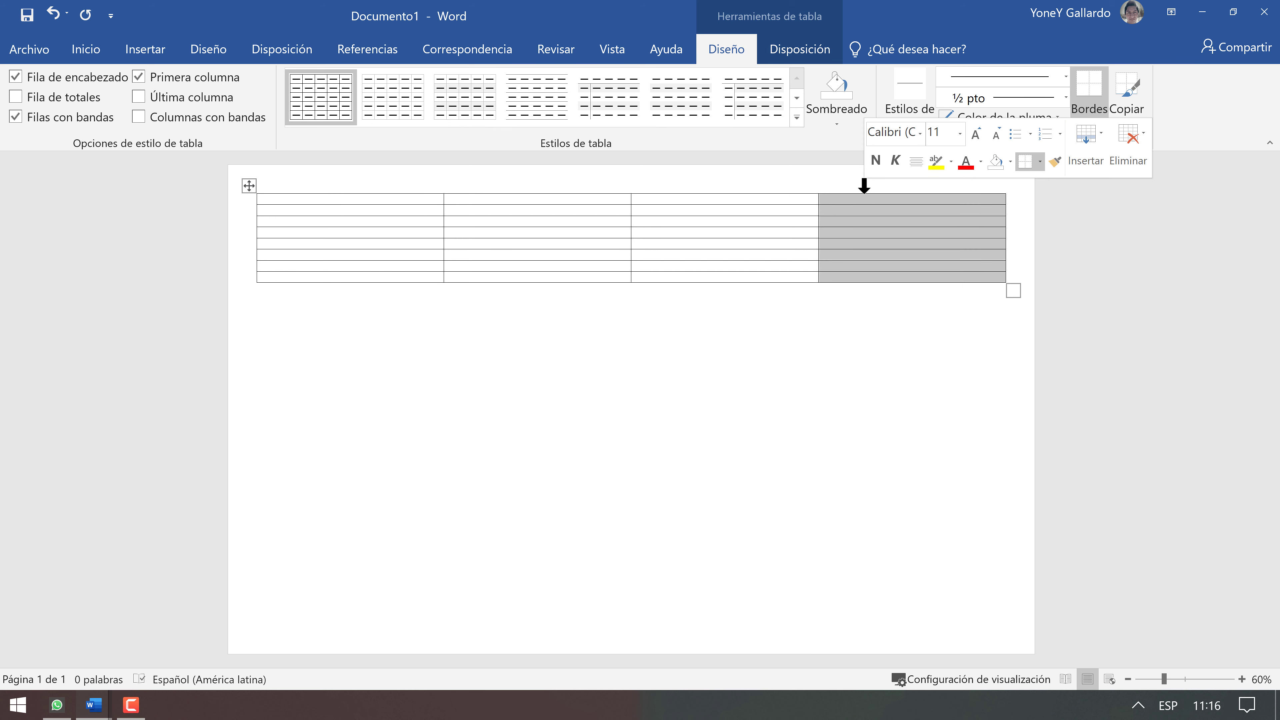
pyautogui.click(1132, 148)
pyautogui.click(1140, 188)
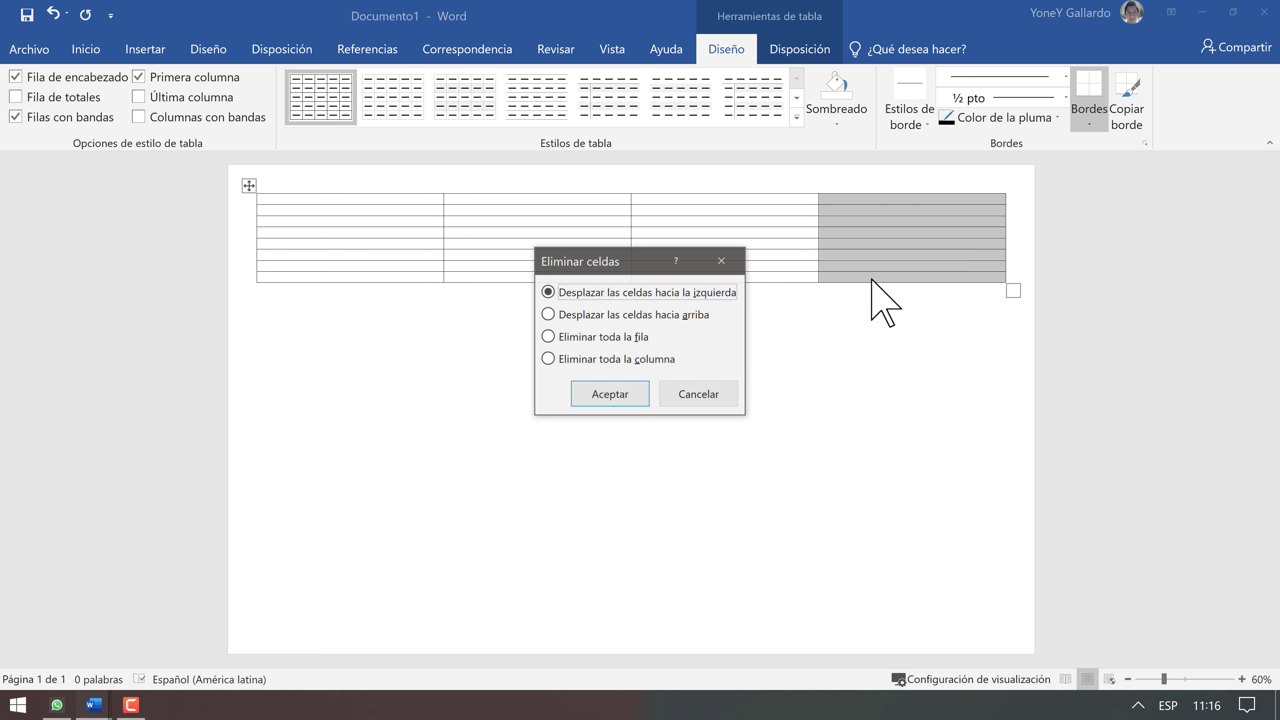
pyautogui.press('c')
pyautogui.click(609, 396)
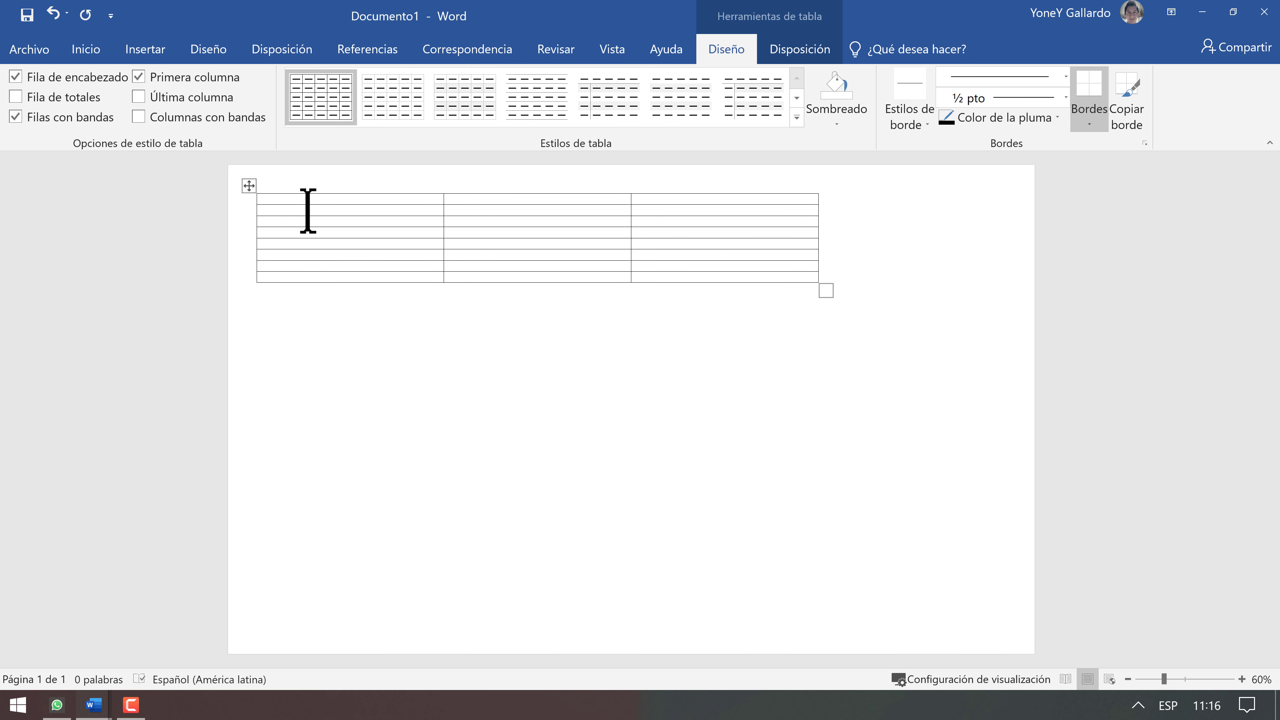
pyautogui.scroll(3, 363, 235)
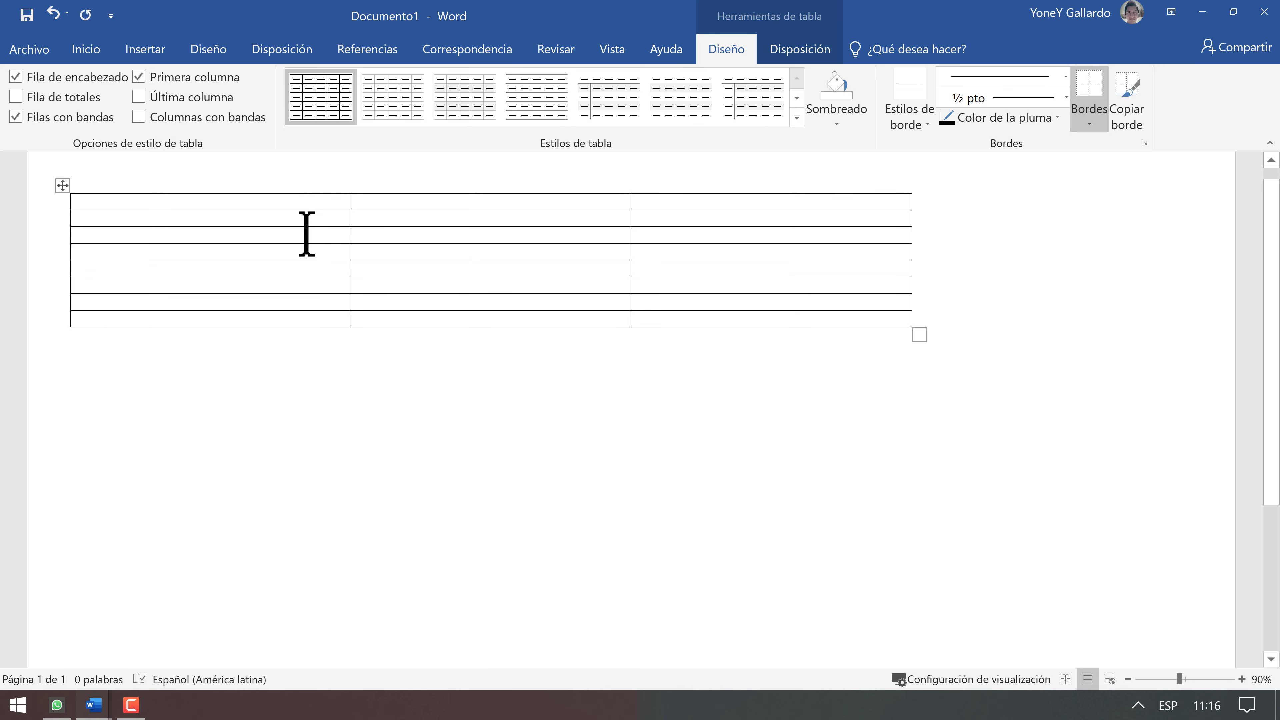
# Step: Type ACTIVIDAD, Primero., Segunda., Tercero, Cuarto and Quinto down the first column
pyautogui.write('ACTIVIDAD')
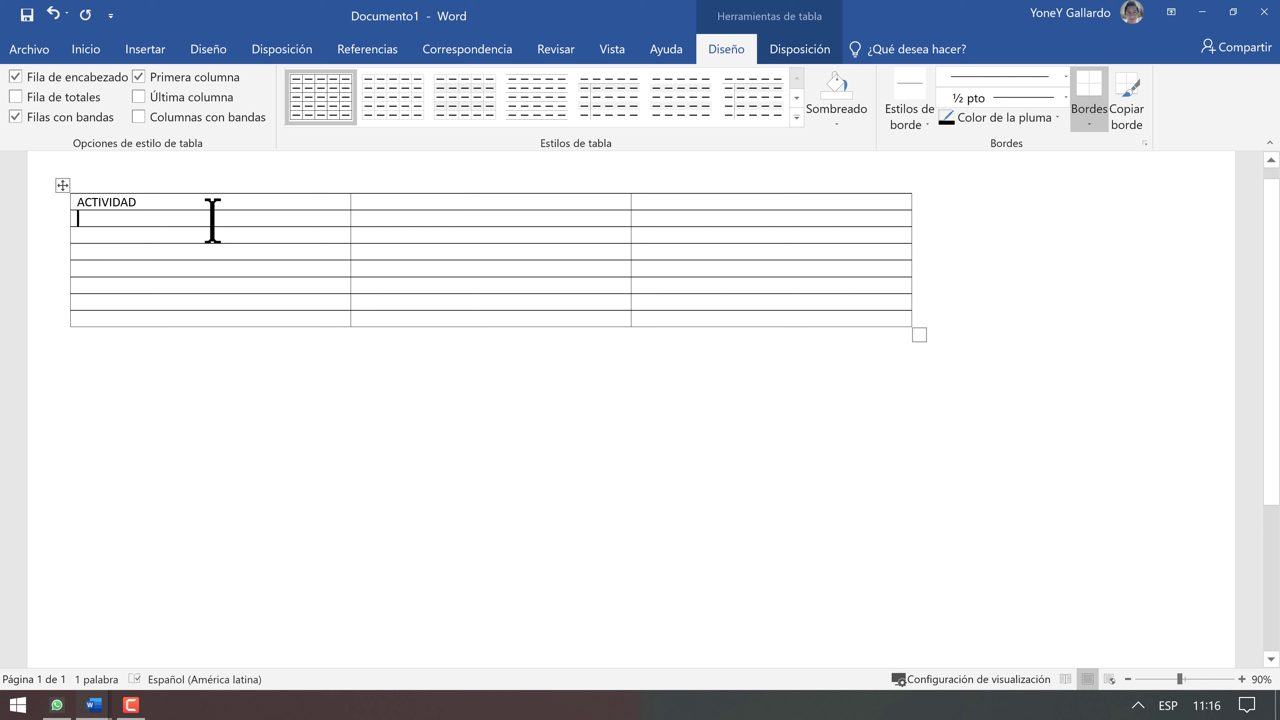
pyautogui.write('Primero.')
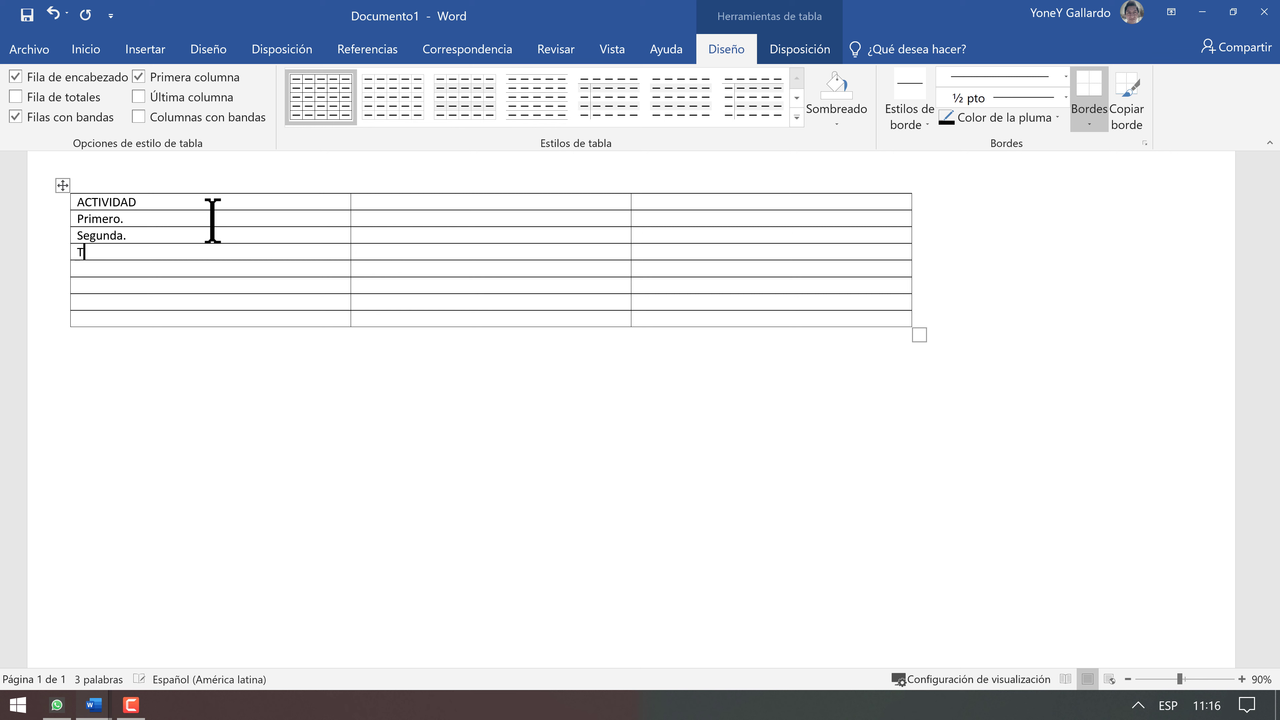
pyautogui.write('C')
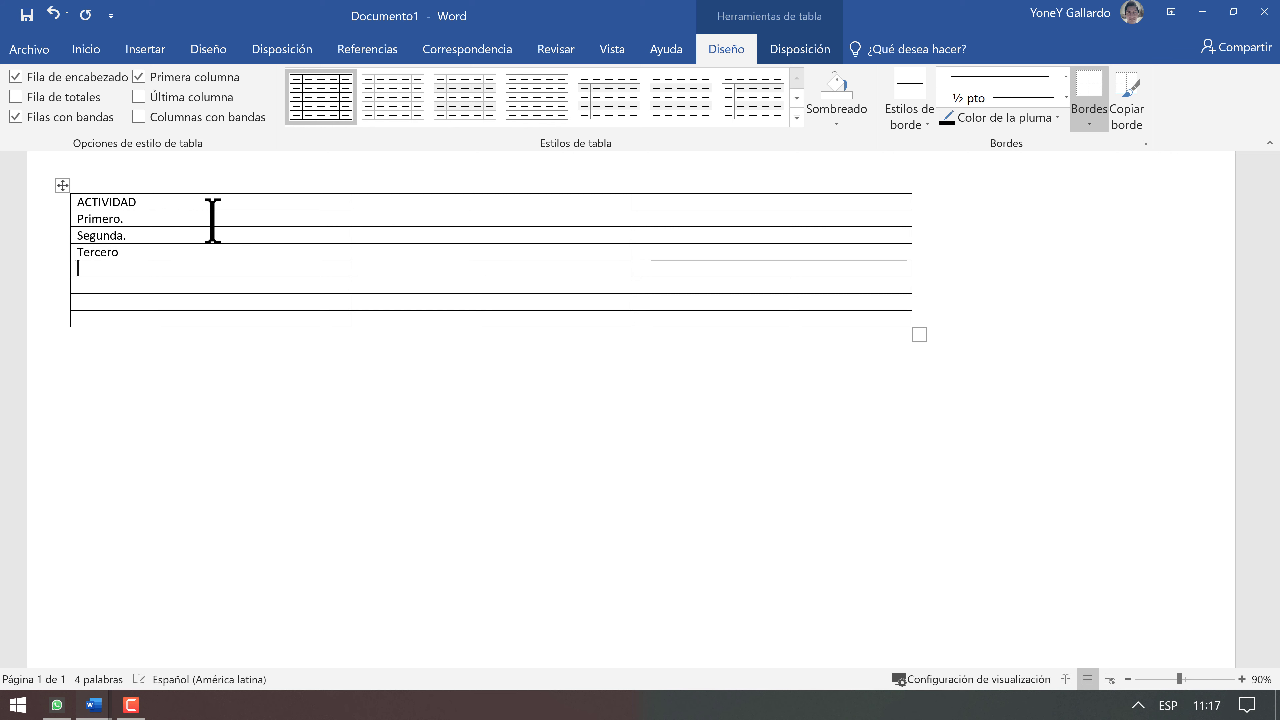
pyautogui.write('uarto')
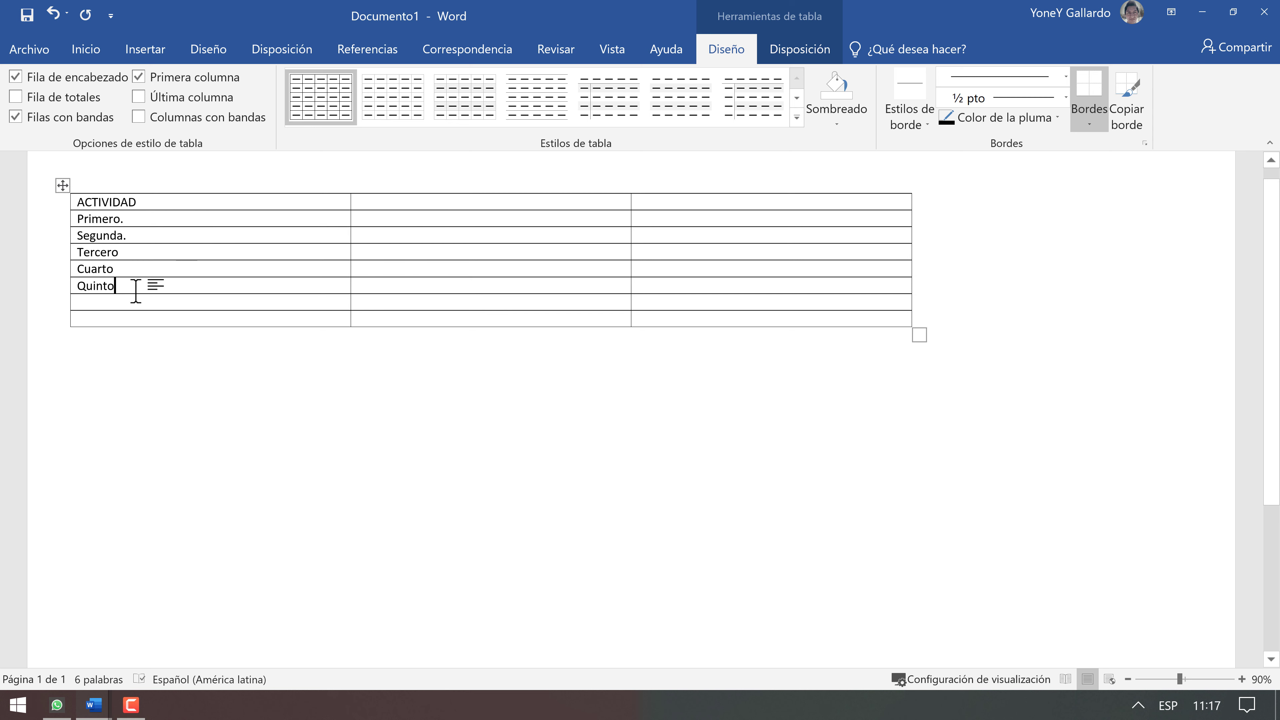
# Step: Delete the two empty bottom rows and make the ACTIVIDAD header bold and centered
pyautogui.moveTo(40, 303); pyautogui.dragTo(50, 323)
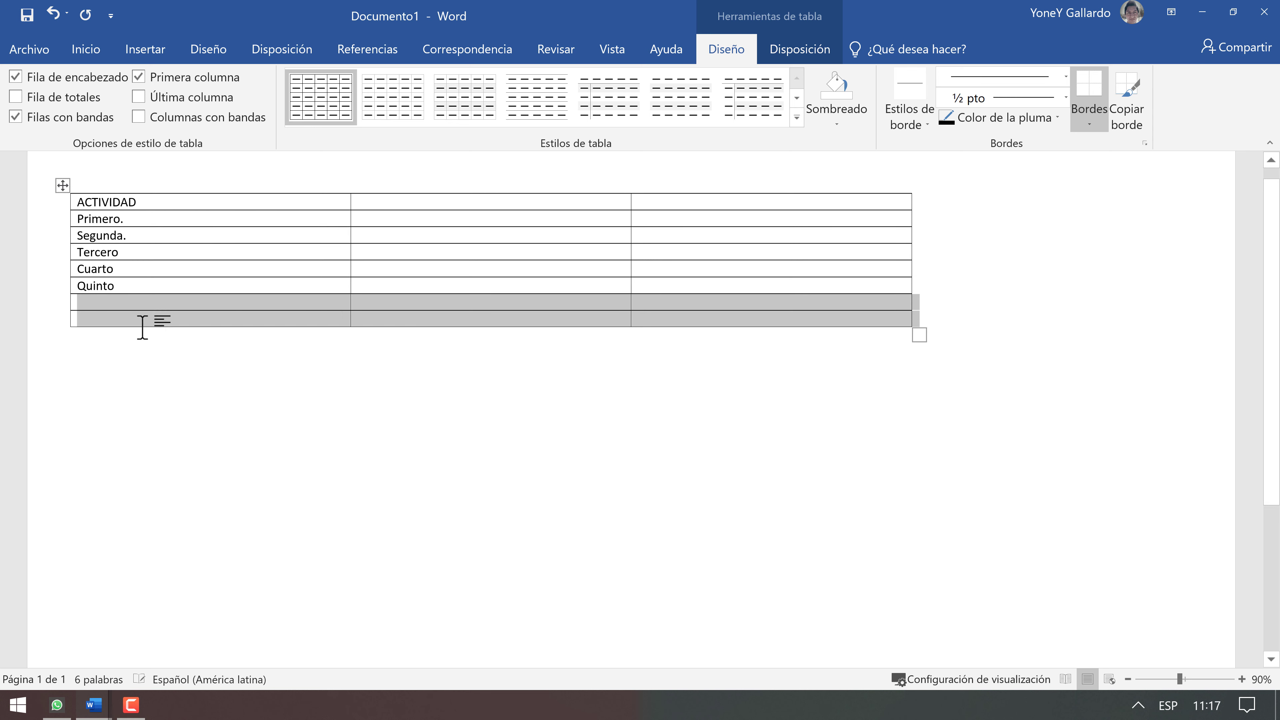
pyautogui.press('BackSpace')
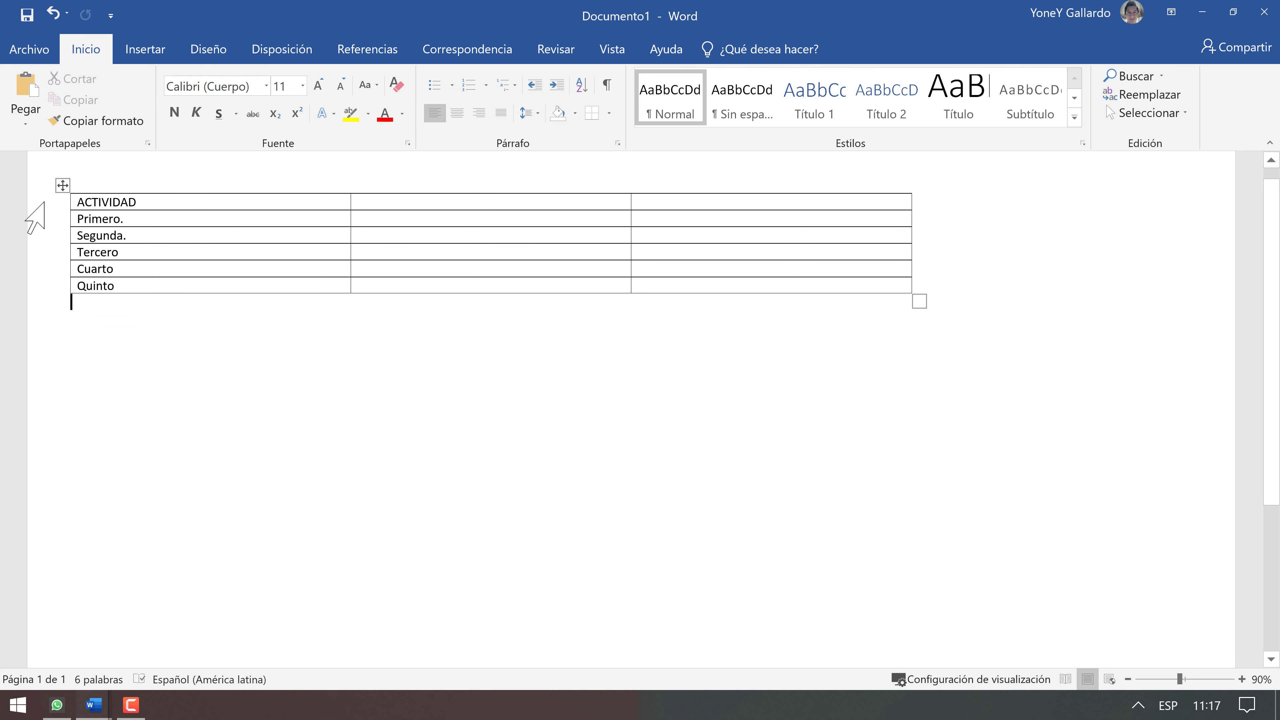
pyautogui.click(45, 207)
pyautogui.hotkey('ctrl', 'n')
pyautogui.hotkey('ctrl', 't')
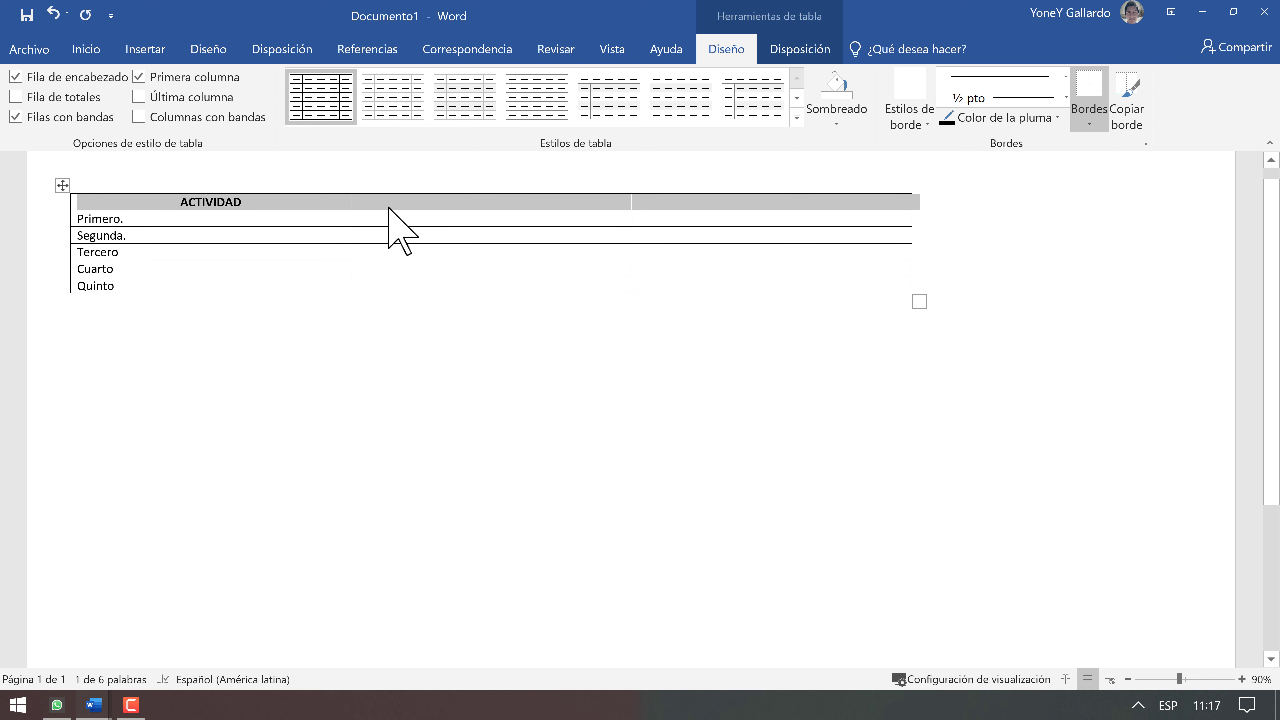
# Step: Type DURACIÓN in the second header cell, strip the periods from Primero and Segunda, and enter 4 for Primero
pyautogui.click(425, 198)
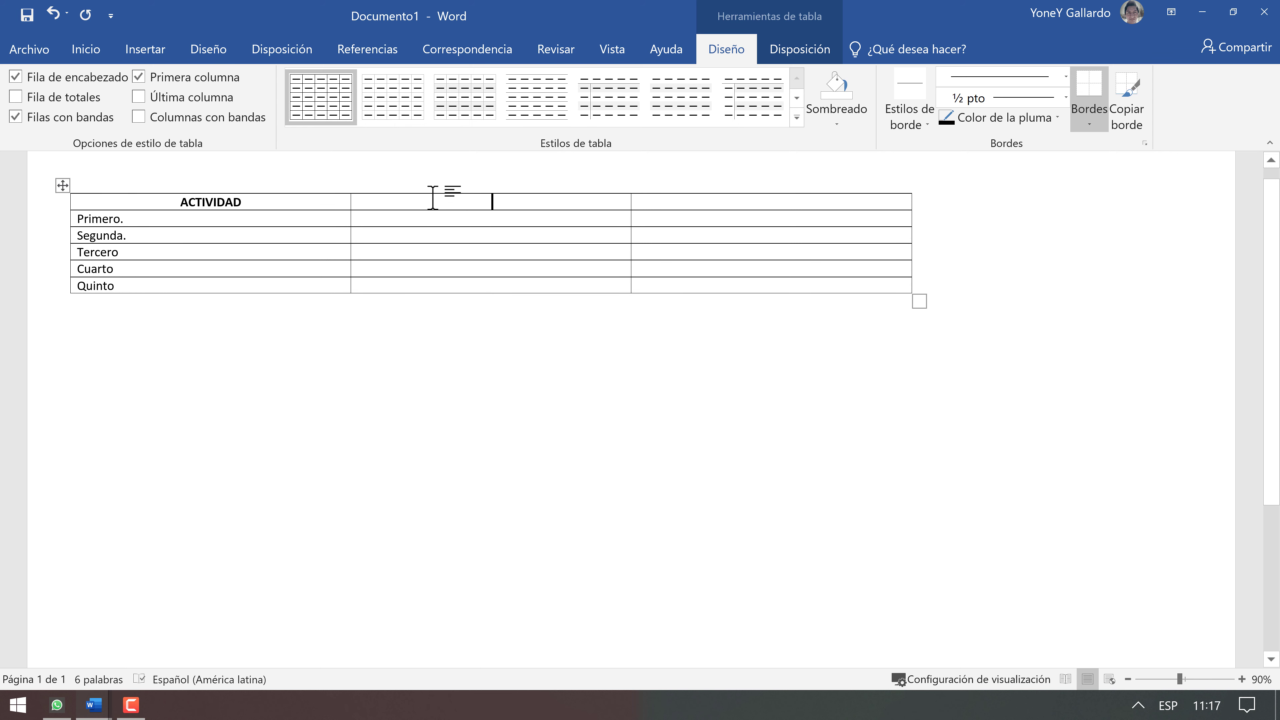
pyautogui.write('DURACI')
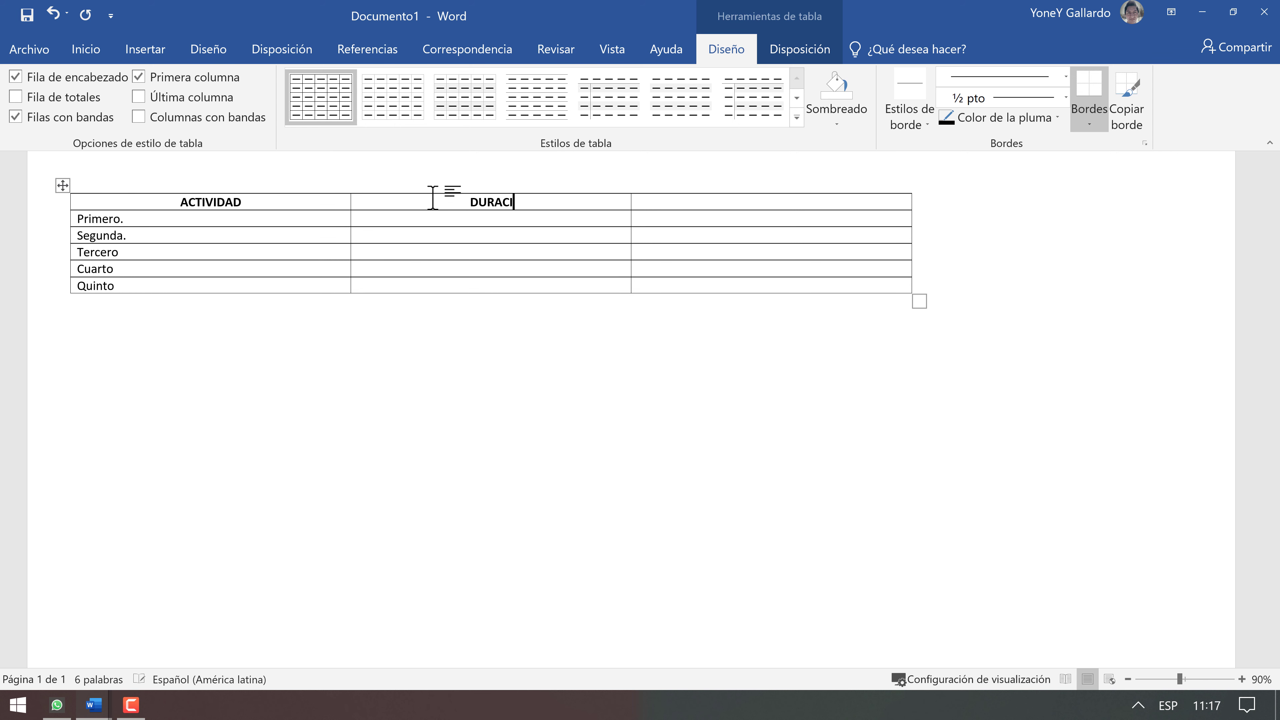
pyautogui.write('ÓN')
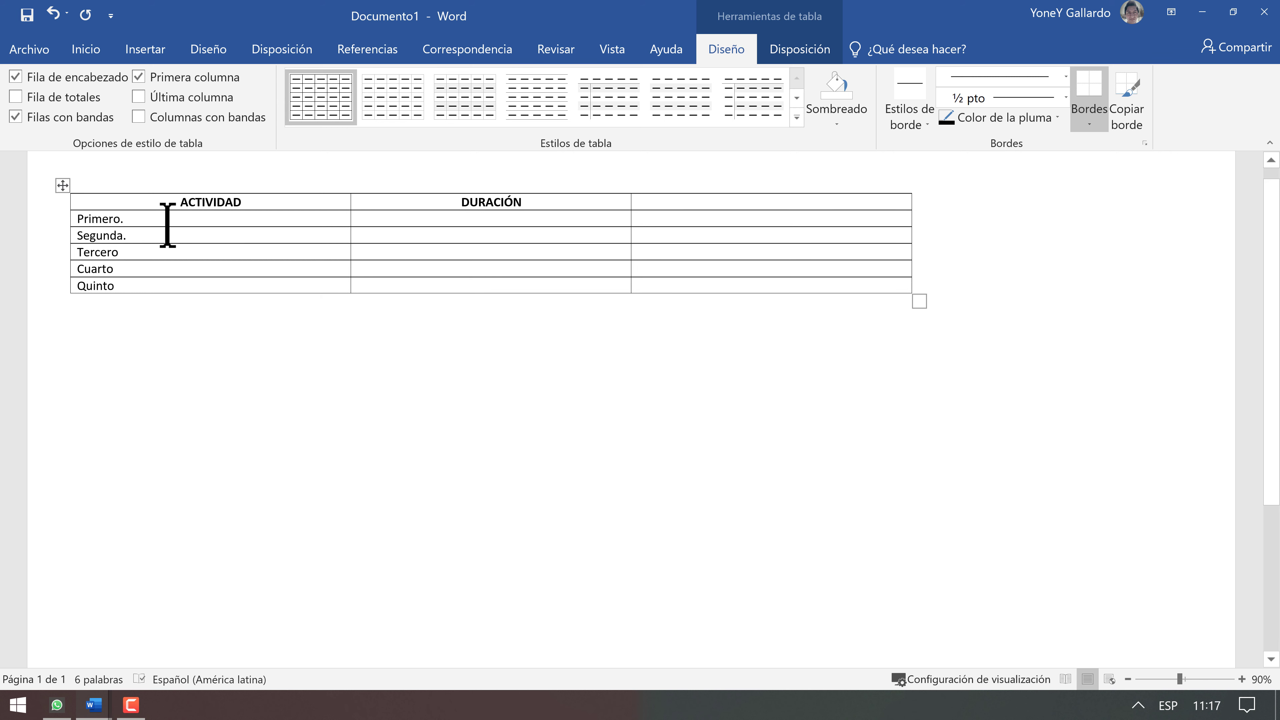
pyautogui.click(167, 215)
pyautogui.press('BackSpace')
pyautogui.click(151, 235)
pyautogui.press('BackSpace')
pyautogui.write('4')
# Step: Enter durations 7, 5 and 9 for Segunda, Tercero and Cuarto
pyautogui.write('7')
pyautogui.click(371, 218)
pyautogui.click(378, 252)
pyautogui.click(372, 219)
pyautogui.write('5')
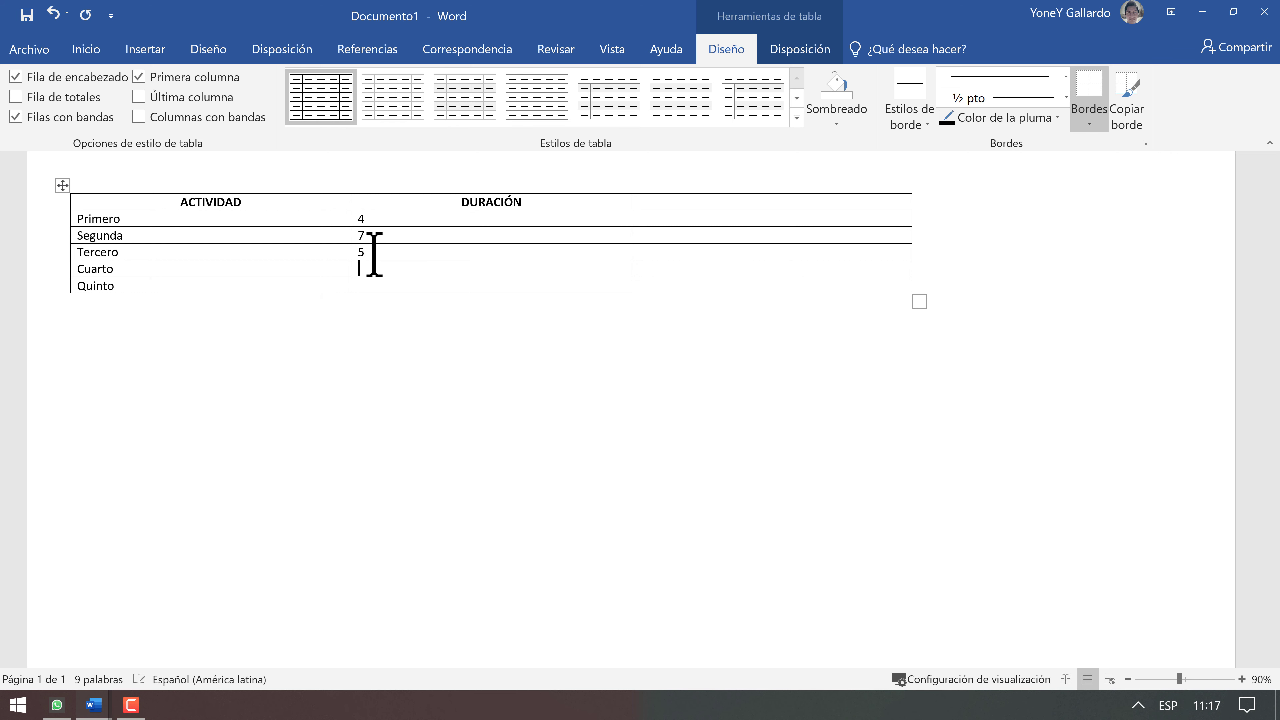
pyautogui.press('Down')
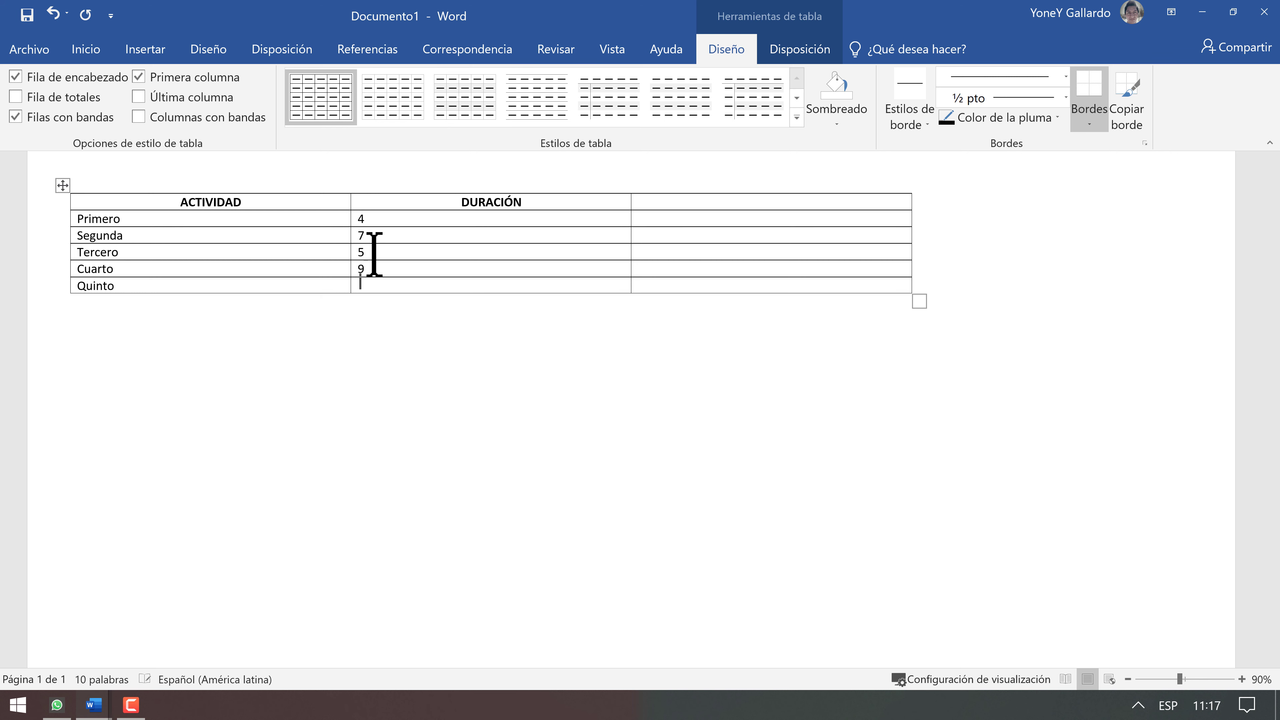
# Step: Enter 6 for Quinto and head the third column FECHAS (predecesora)
pyautogui.write('6')
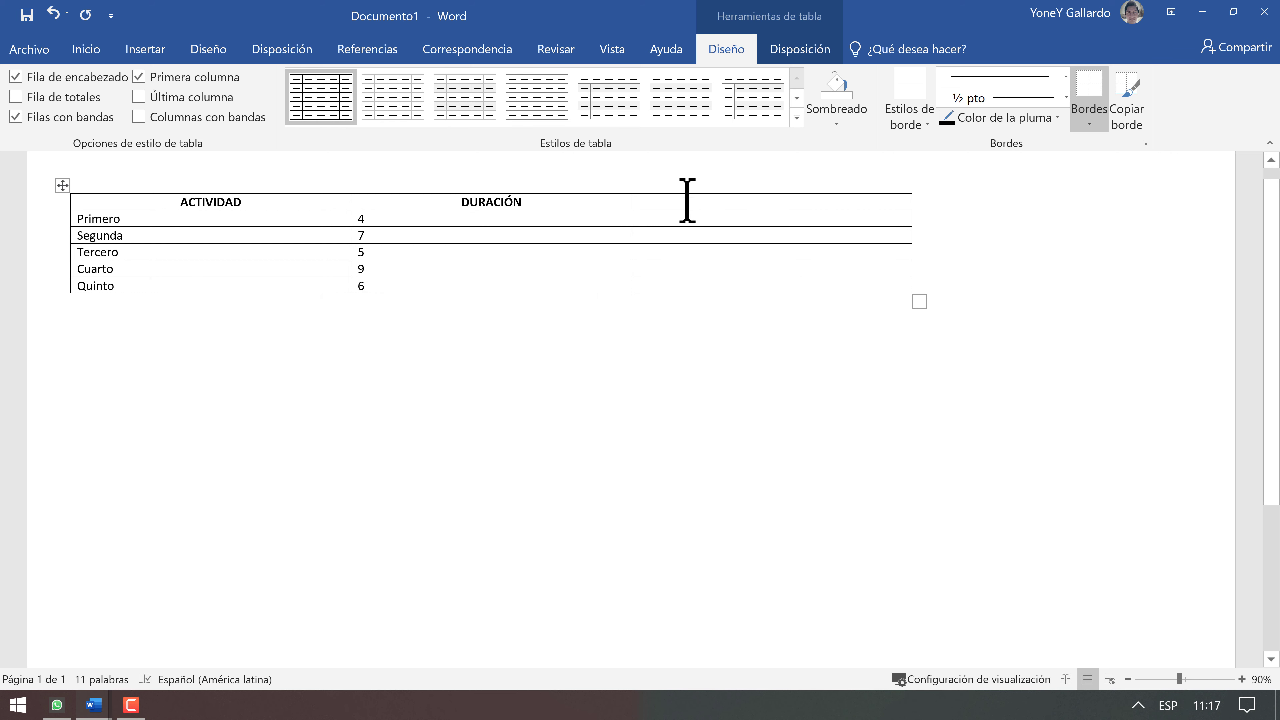
pyautogui.write('FECHAS')
pyautogui.write(' ()')
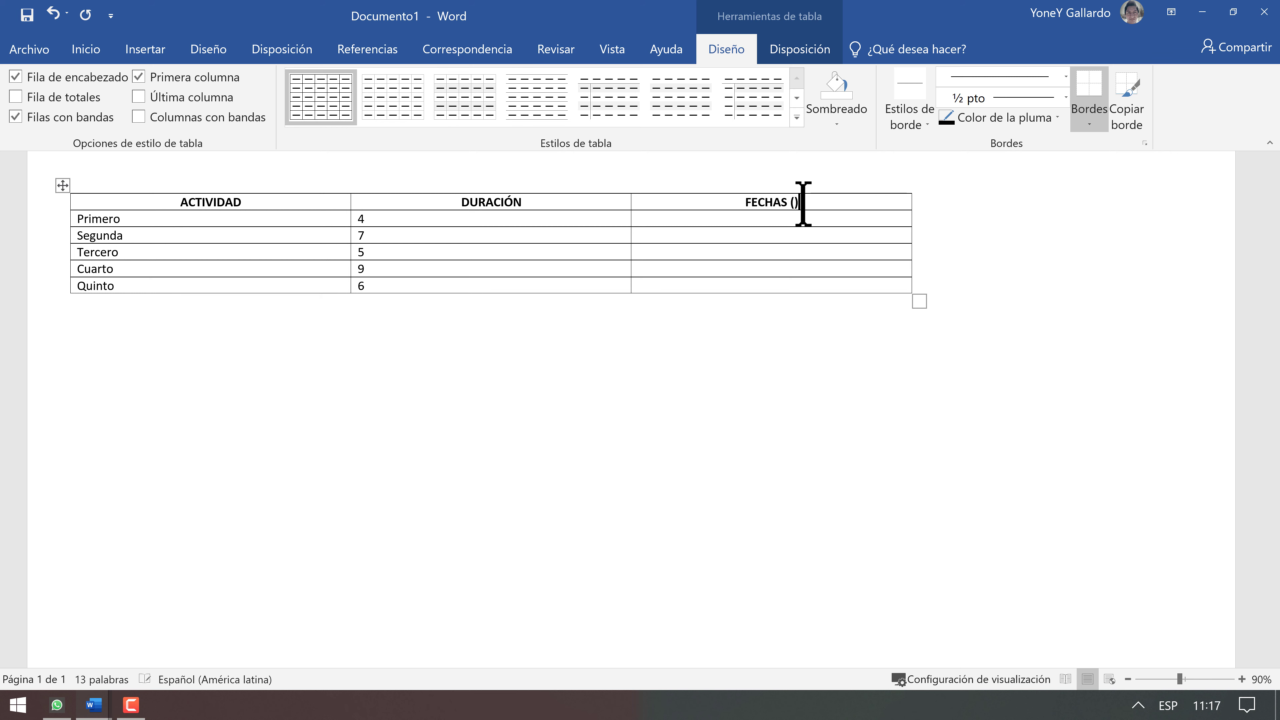
pyautogui.write('pre')
pyautogui.write('decesora')
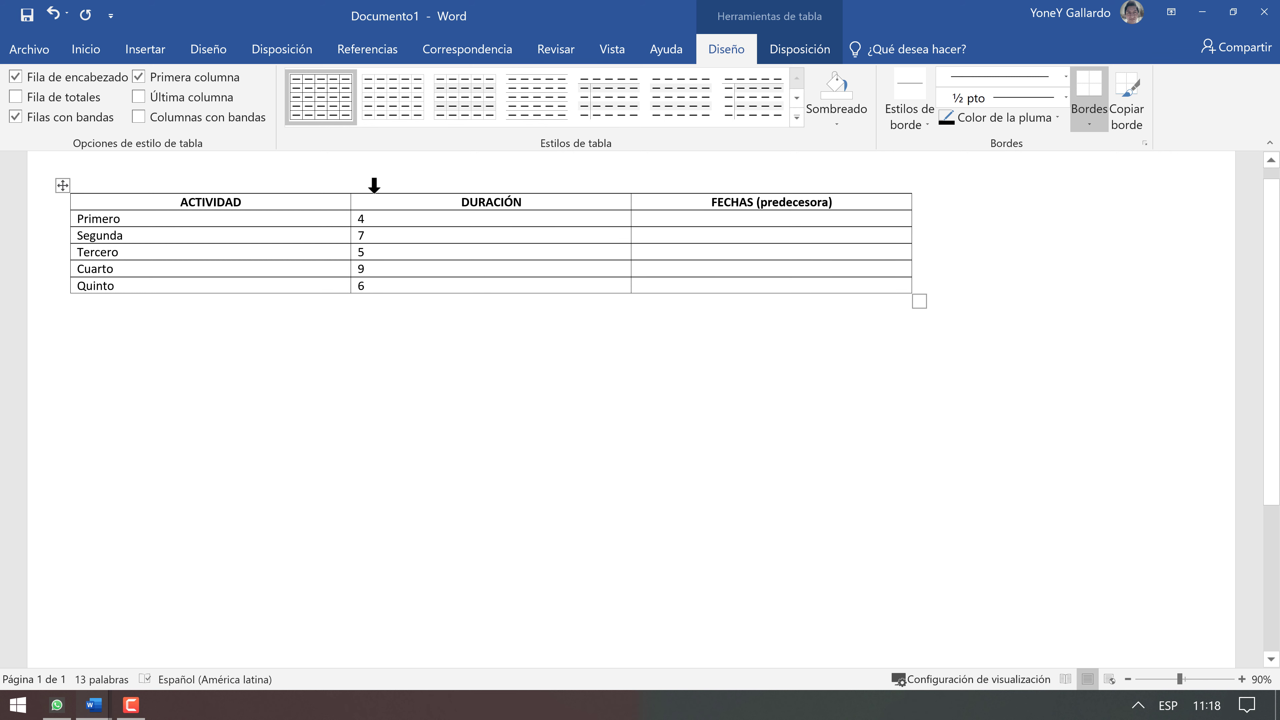
pyautogui.click(310, 215)
pyautogui.scroll(1, 373, 212)
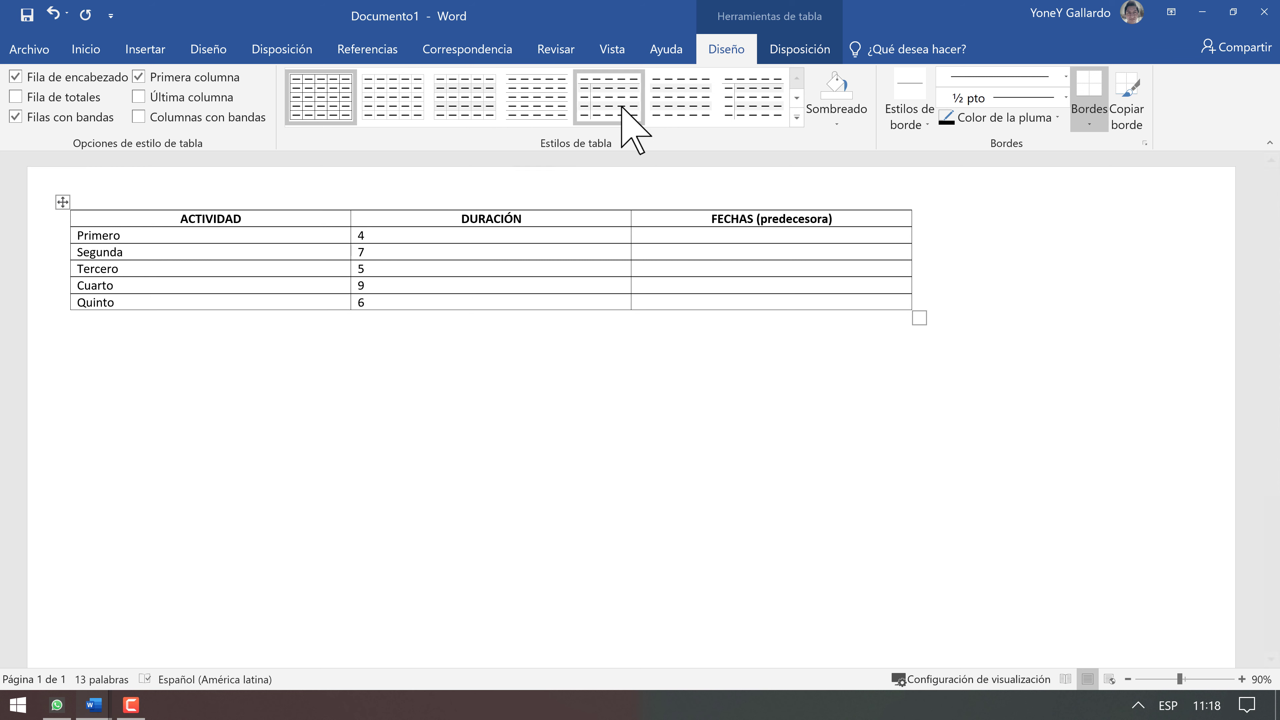
# Step: Show the rulers and narrow the ACTIVIDAD, DURACIÓN and FECHAS (predecesora) columns to fit their contents
pyautogui.moveTo(347, 219); pyautogui.dragTo(173, 219)
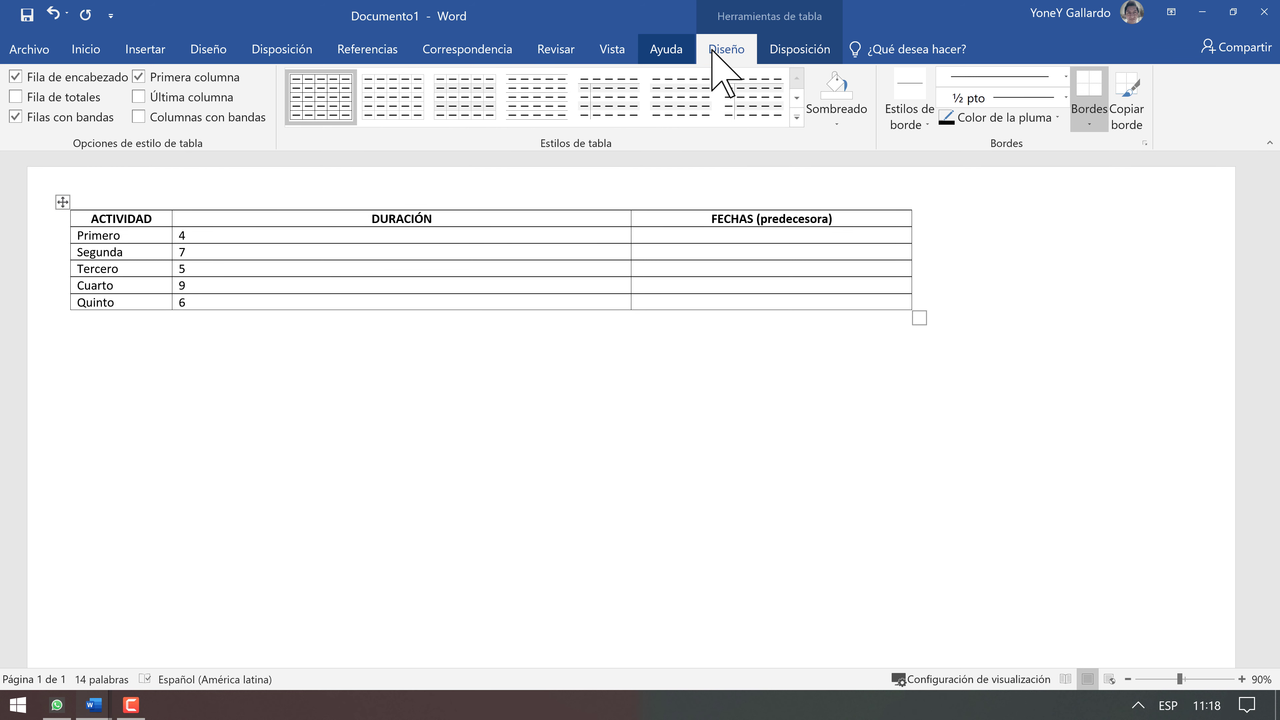
pyautogui.click(604, 49)
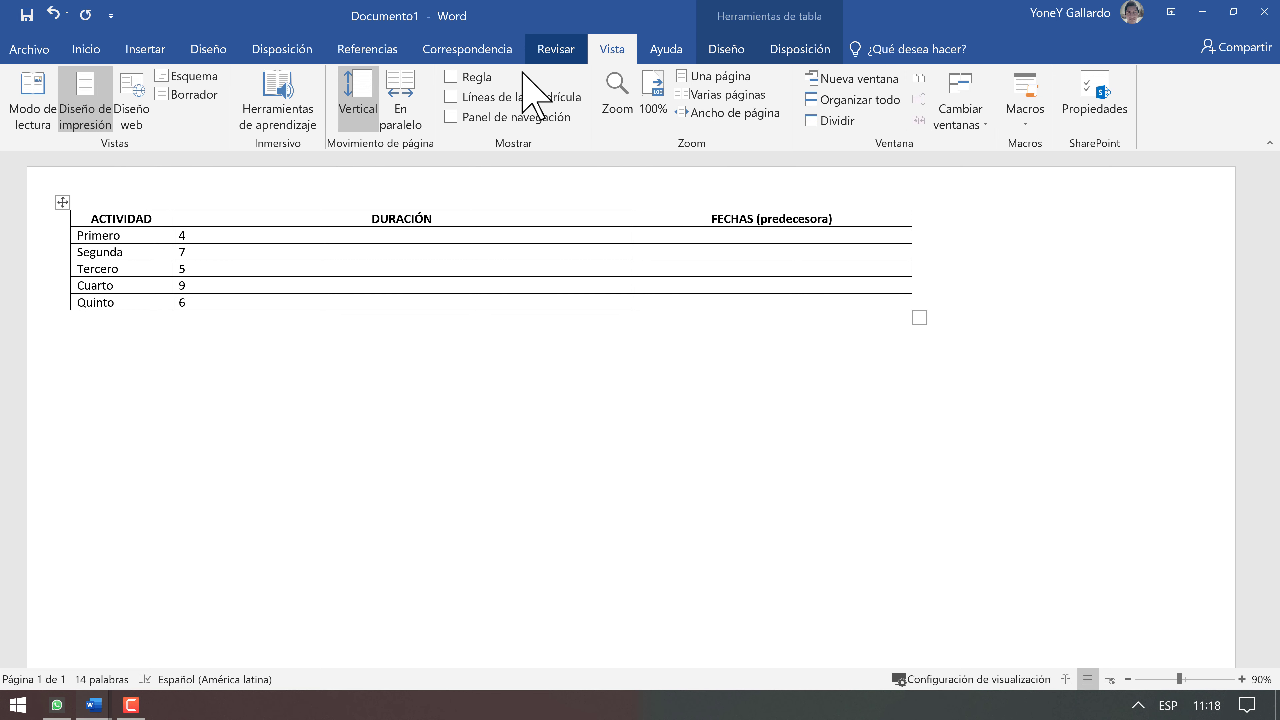
pyautogui.click(452, 77)
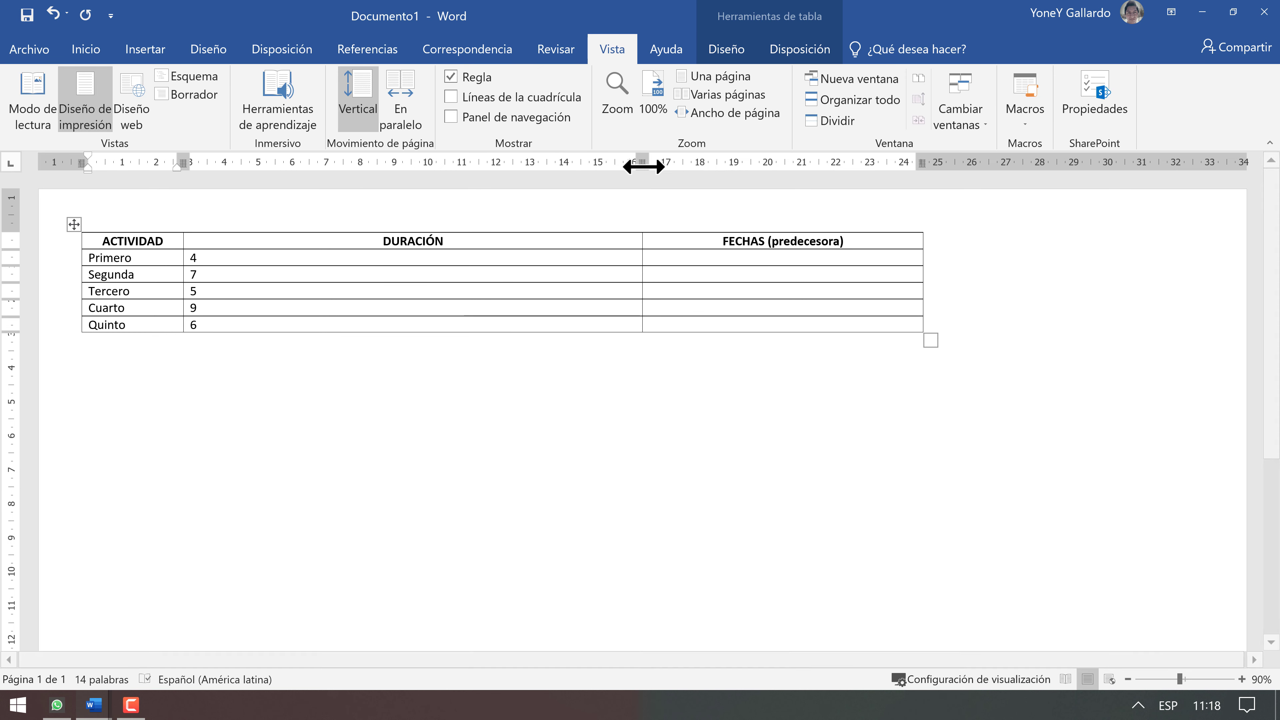
pyautogui.moveTo(642, 162); pyautogui.dragTo(277, 176)
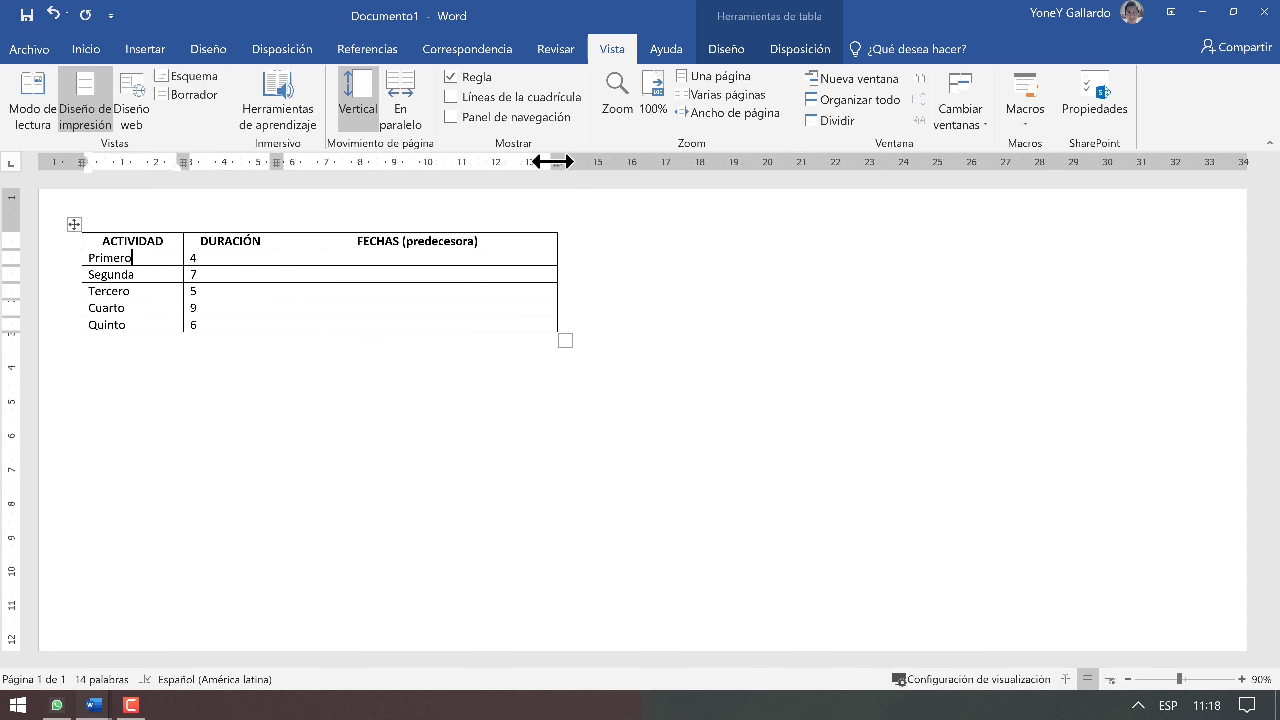
pyautogui.moveTo(542, 162); pyautogui.dragTo(462, 162)
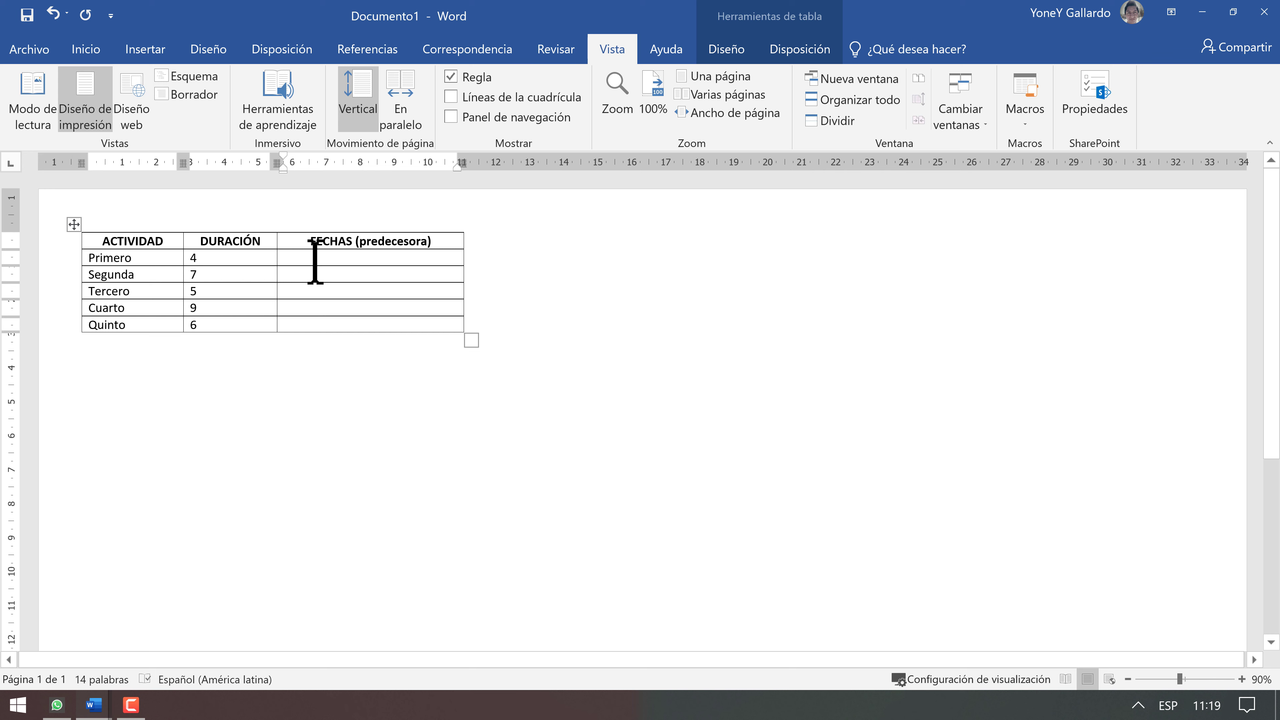
# Step: Type '1 enero – 28 enero' in Primero's FECHAS (predecesora) cell
pyautogui.write('1')
pyautogui.write('29')
pyautogui.click(286, 276)
pyautogui.click(165, 404)
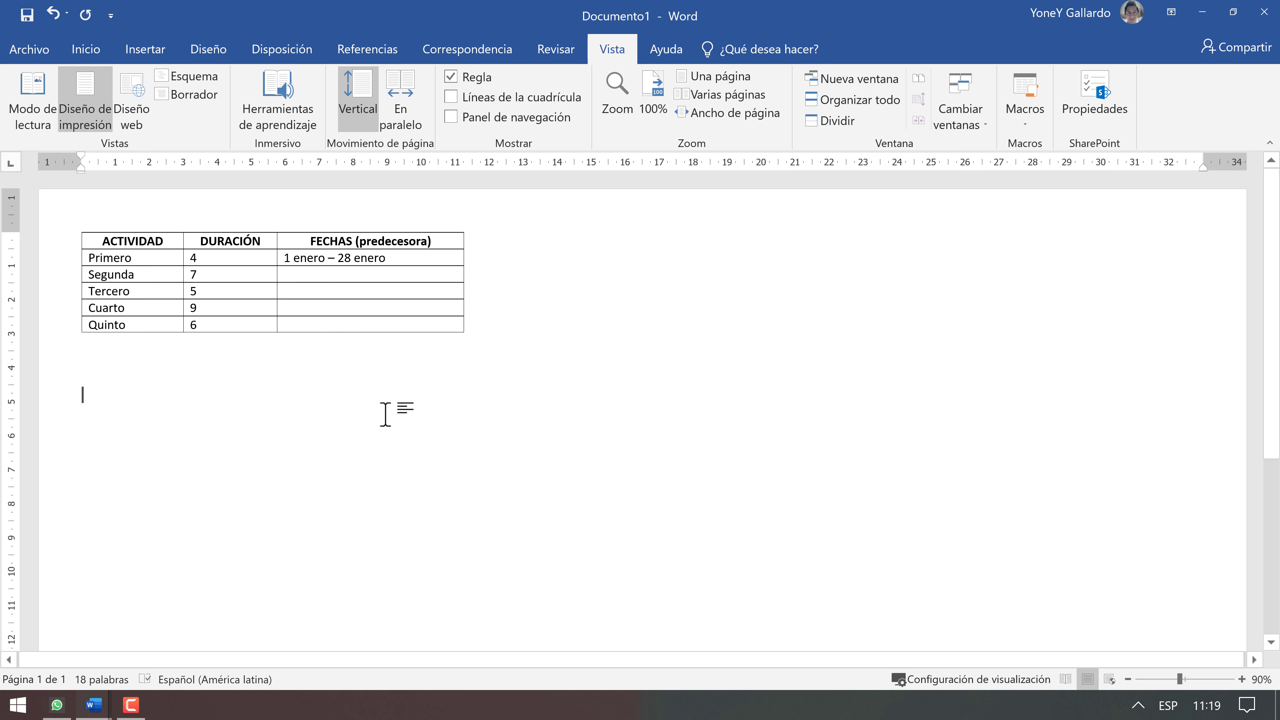
# Step: Insert a 30-column, 6-row table below the activity table through the Insert Table dialog
pyautogui.click(152, 53)
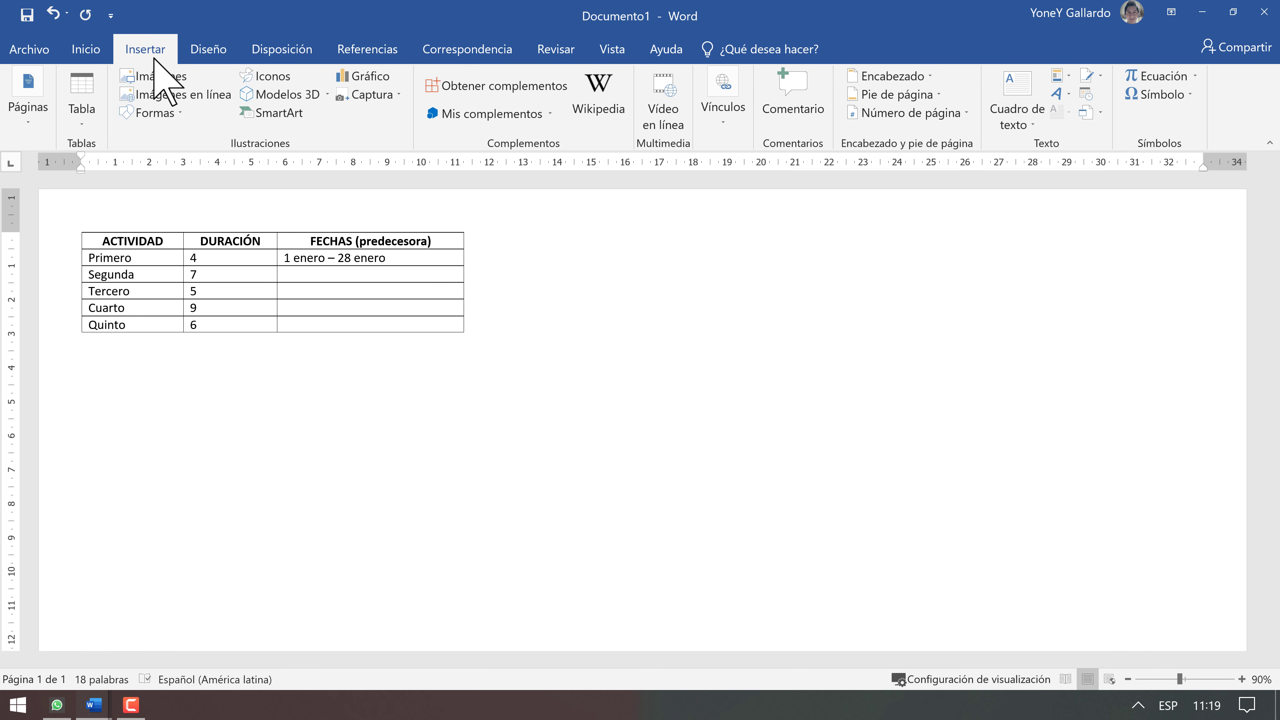
pyautogui.click(82, 118)
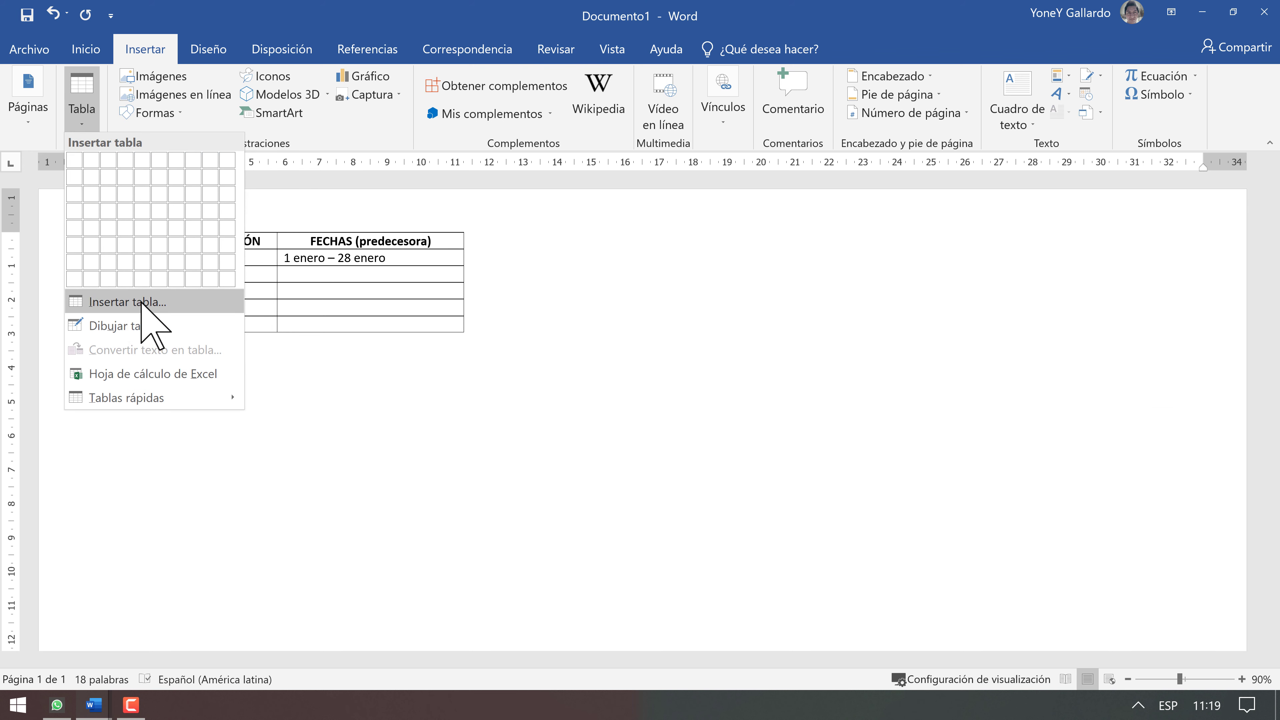
pyautogui.click(125, 303)
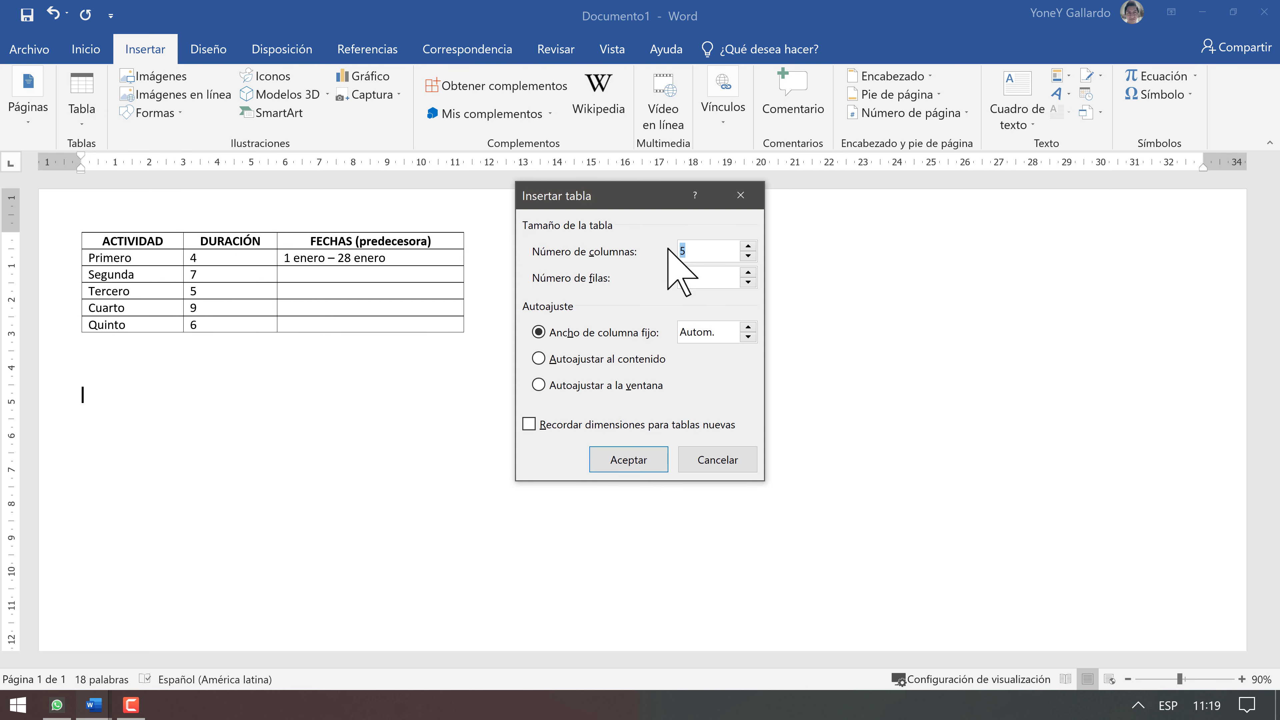
pyautogui.moveTo(630, 192); pyautogui.dragTo(614, 223)
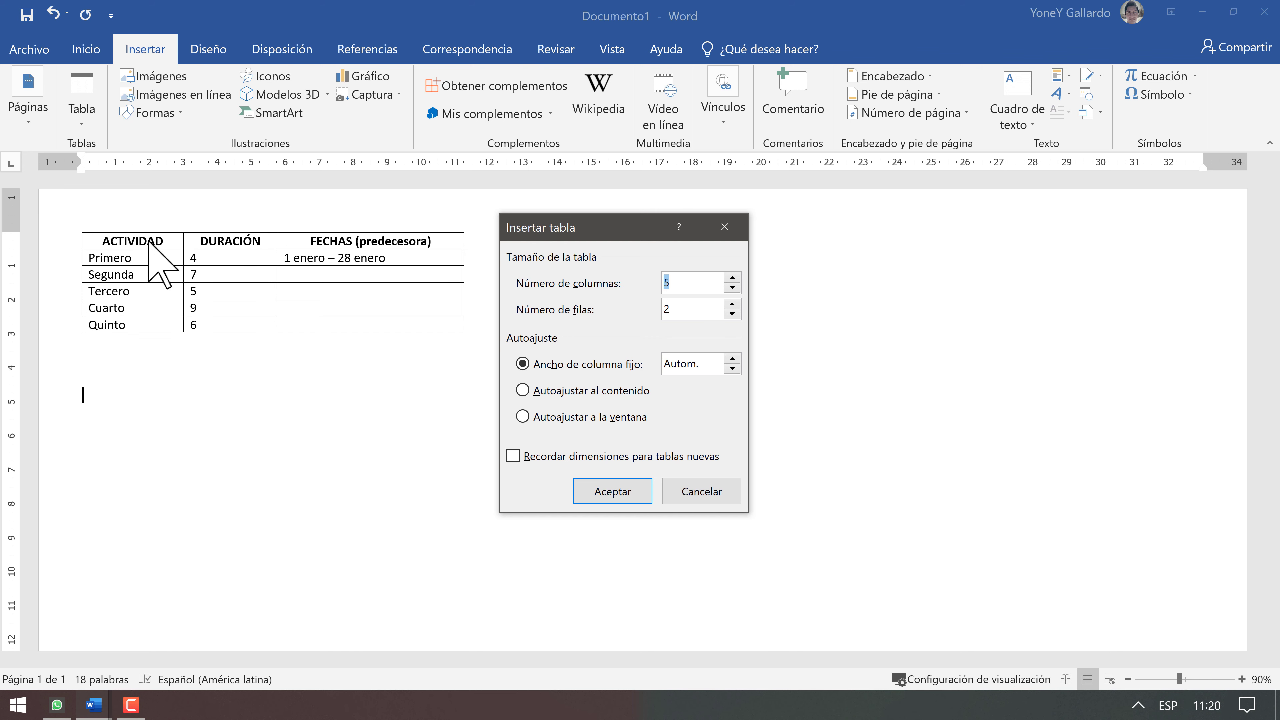
pyautogui.click(732, 304)
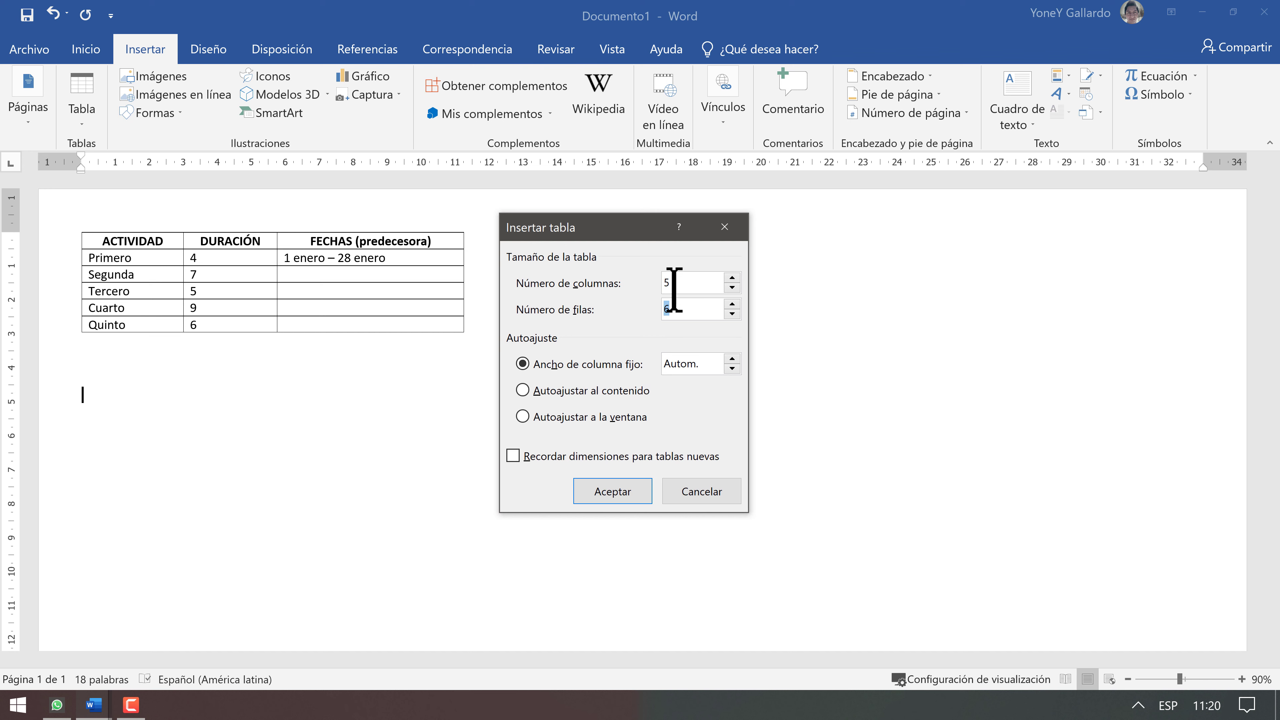
pyautogui.click(683, 282)
pyautogui.doubleClick(664, 281)
pyautogui.write('30')
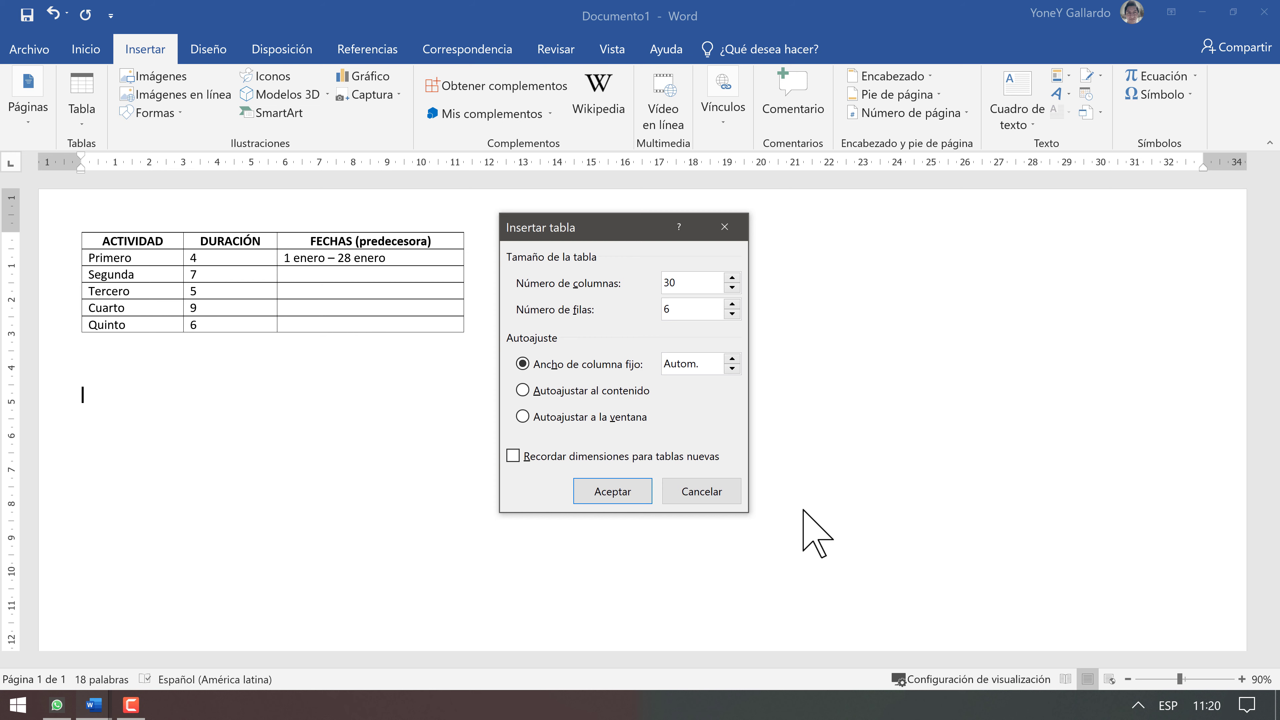
pyautogui.click(611, 492)
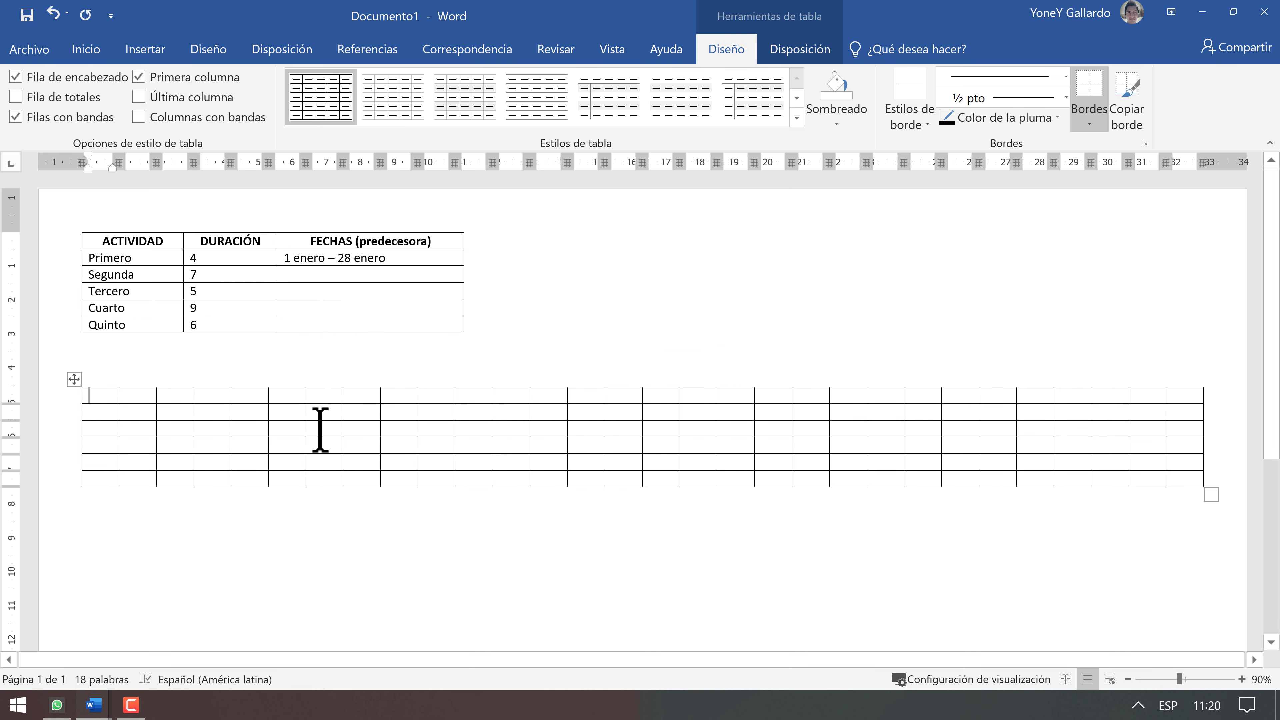
# Step: Type ACTIVIDAD in the grid's first cell, followed by day numbers 1 through 14 across the header row
pyautogui.write('ACTIVIDAD')
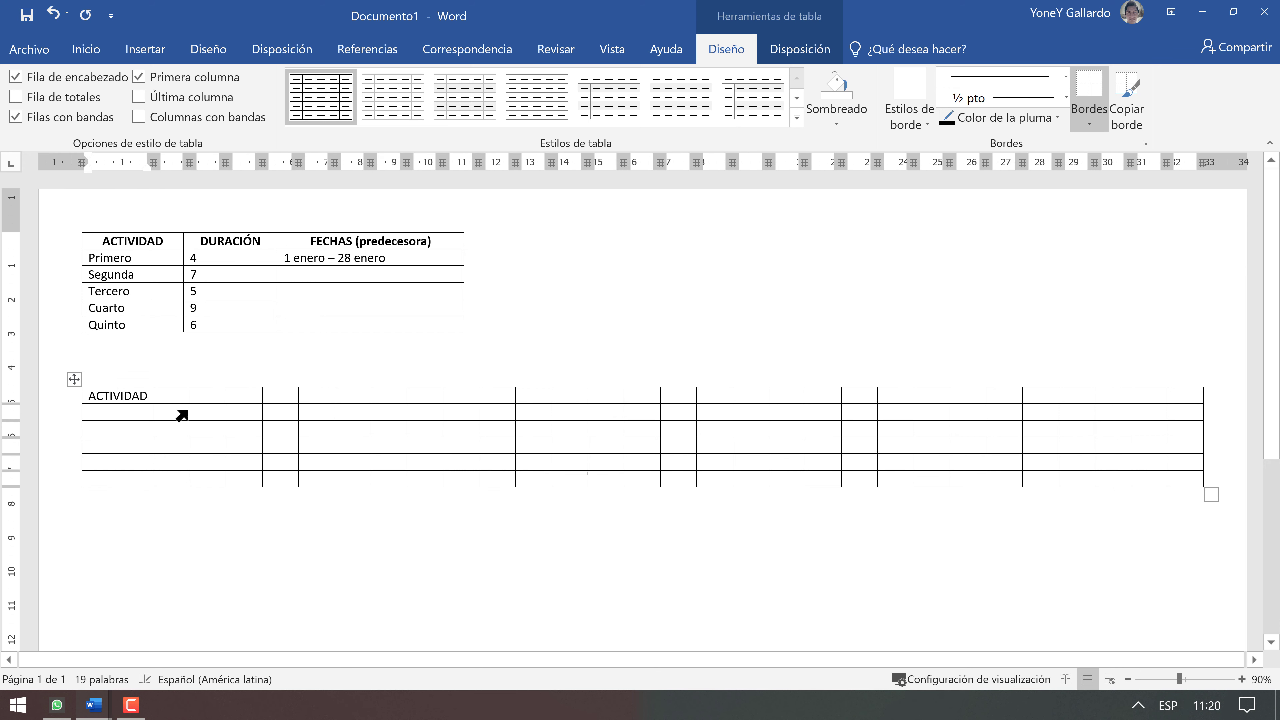
pyautogui.click(178, 398)
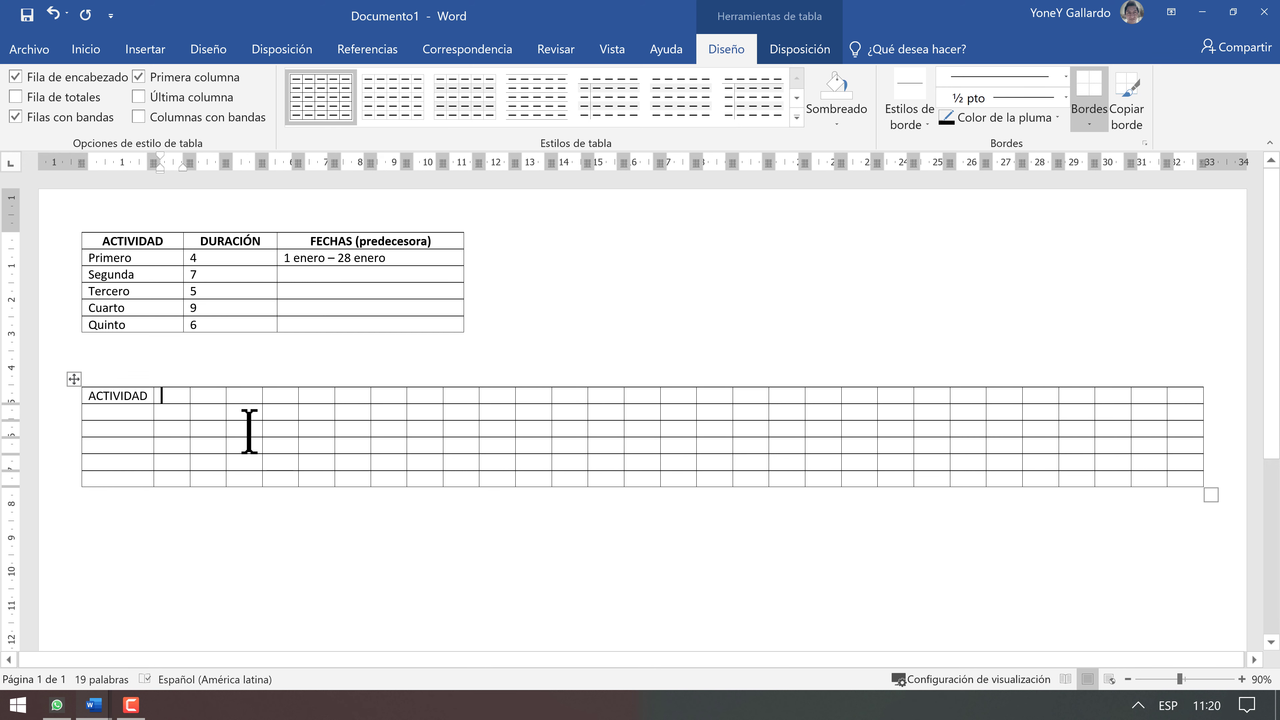
pyautogui.write('1')
pyautogui.press('Tab')
pyautogui.write('2')
pyautogui.press('Tab')
pyautogui.write('3')
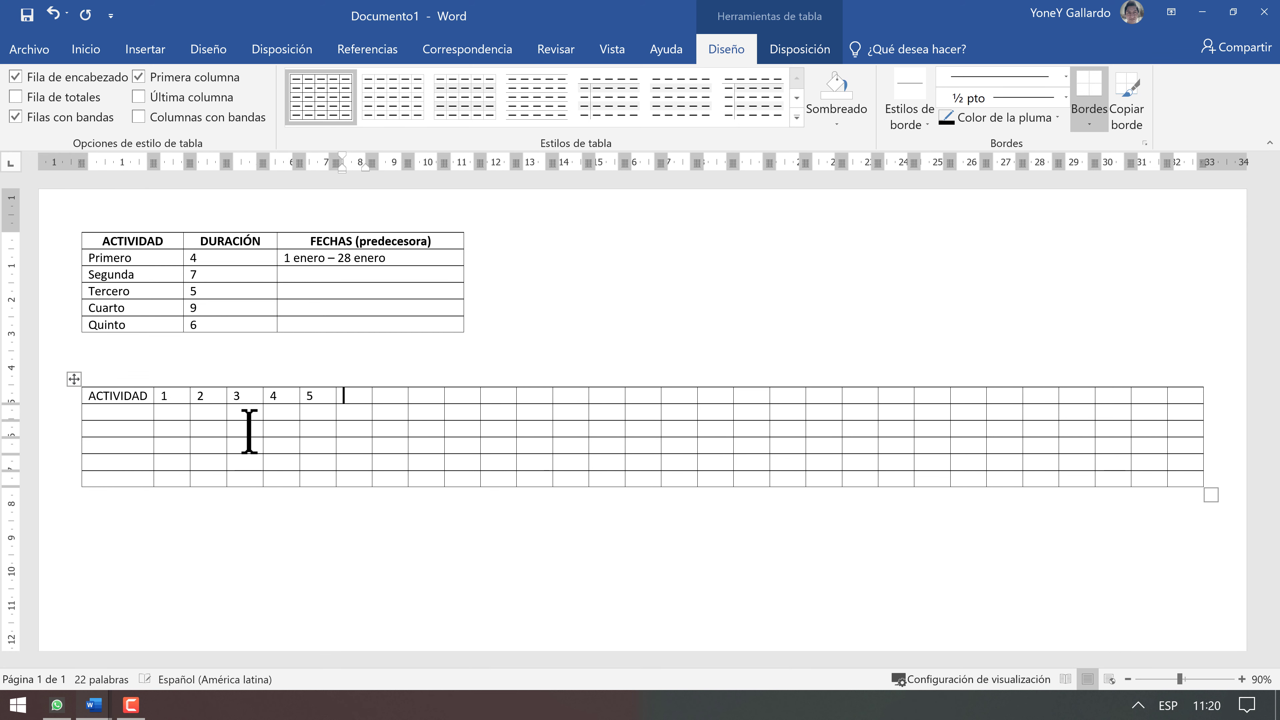
pyautogui.write('6')
pyautogui.press('Tab')
pyautogui.press('Tab')
pyautogui.write('8')
pyautogui.press('Tab')
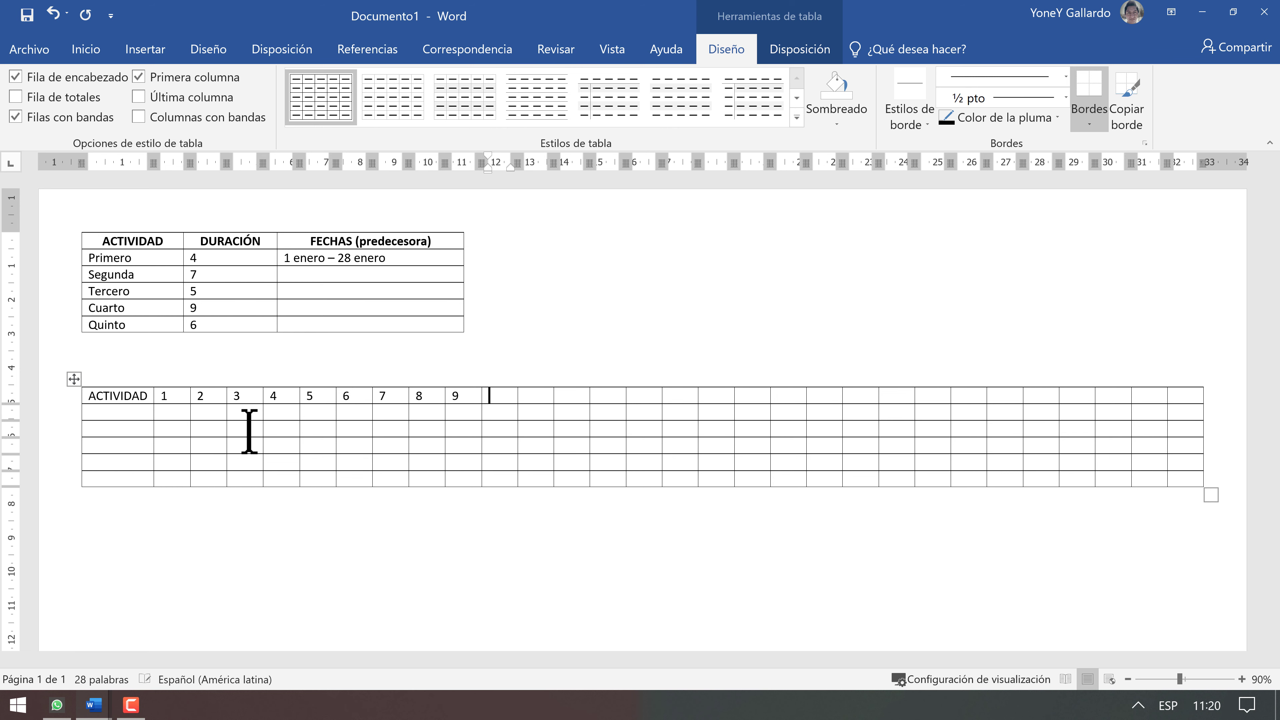
pyautogui.write('10')
pyautogui.press('Tab')
pyautogui.write('11')
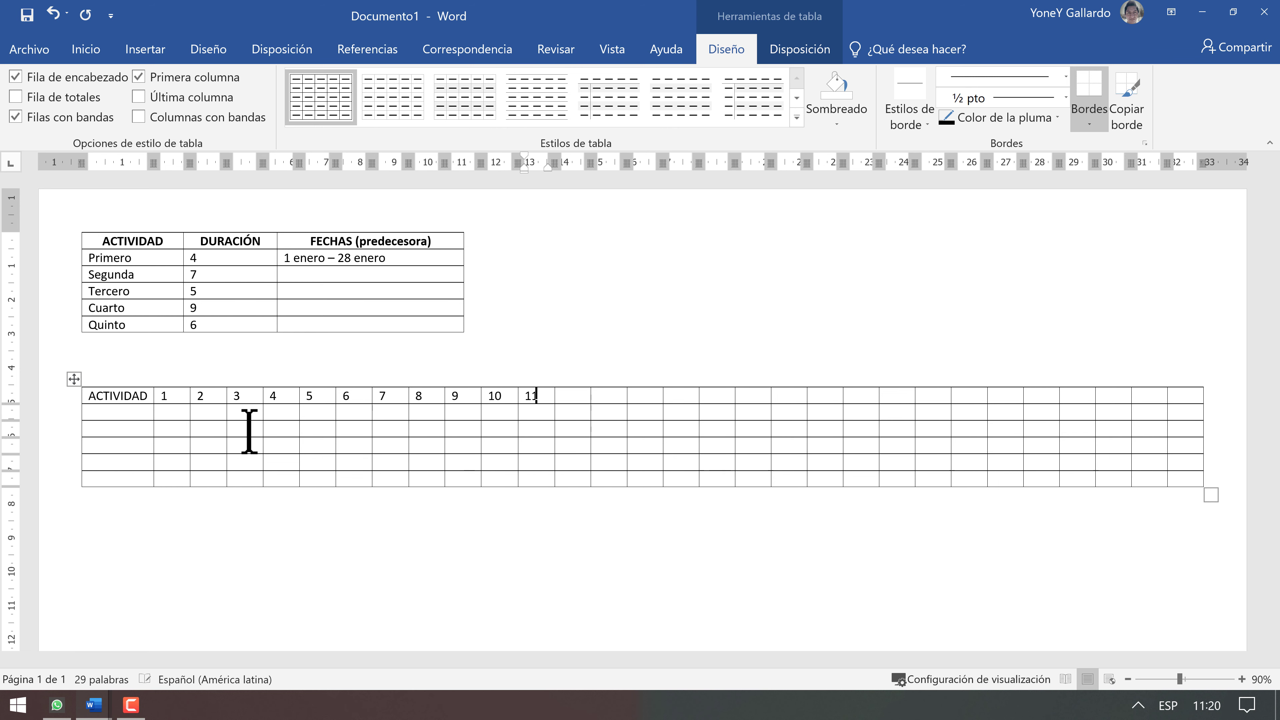
pyautogui.press('Tab')
pyautogui.write('12')
pyautogui.press('Tab')
pyautogui.write('13 14')
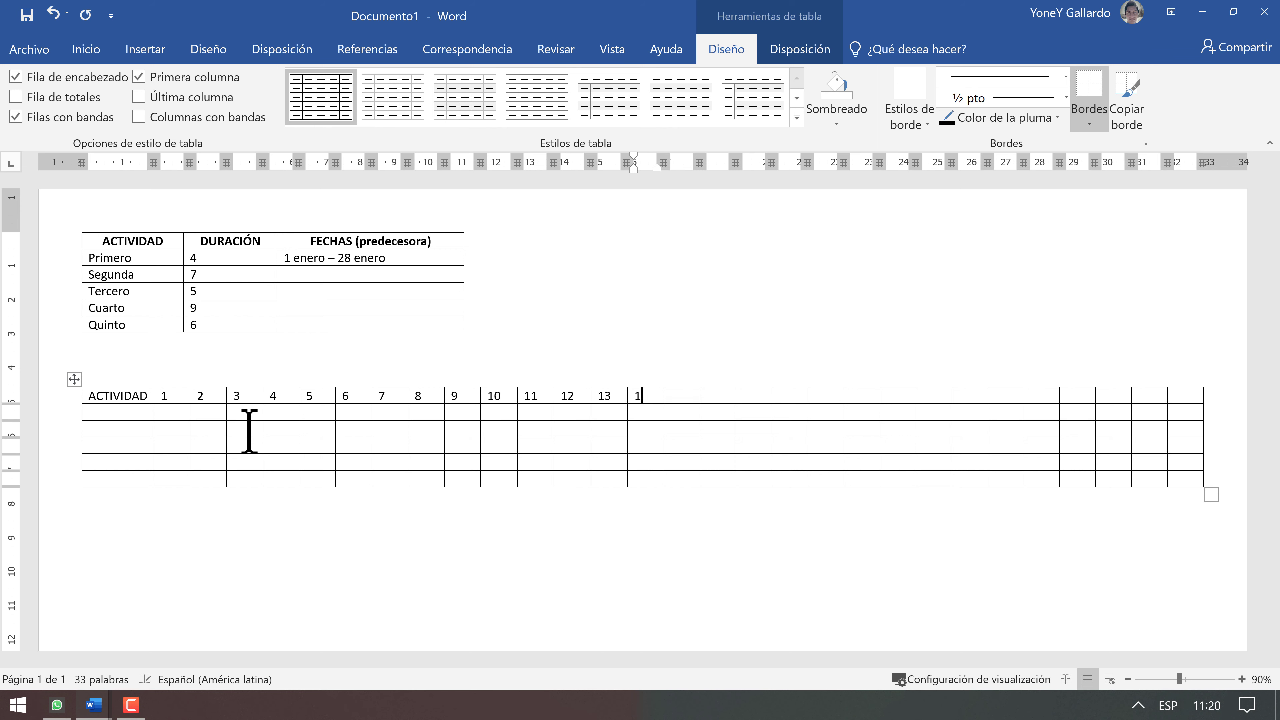
# Step: Continue the grid's header row with day numbers 15 through 29
pyautogui.press('Tab')
pyautogui.write('15')
pyautogui.press('Tab')
pyautogui.write('1')
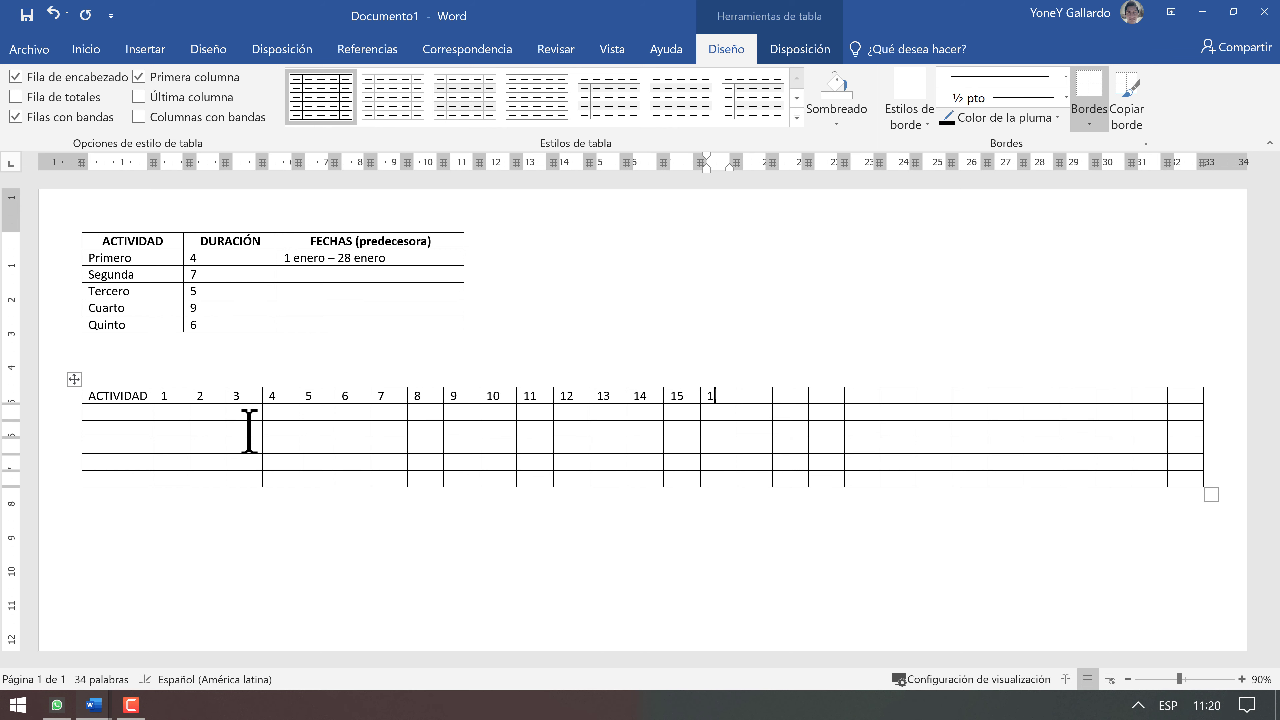
pyautogui.write('6 17')
pyautogui.press('Tab')
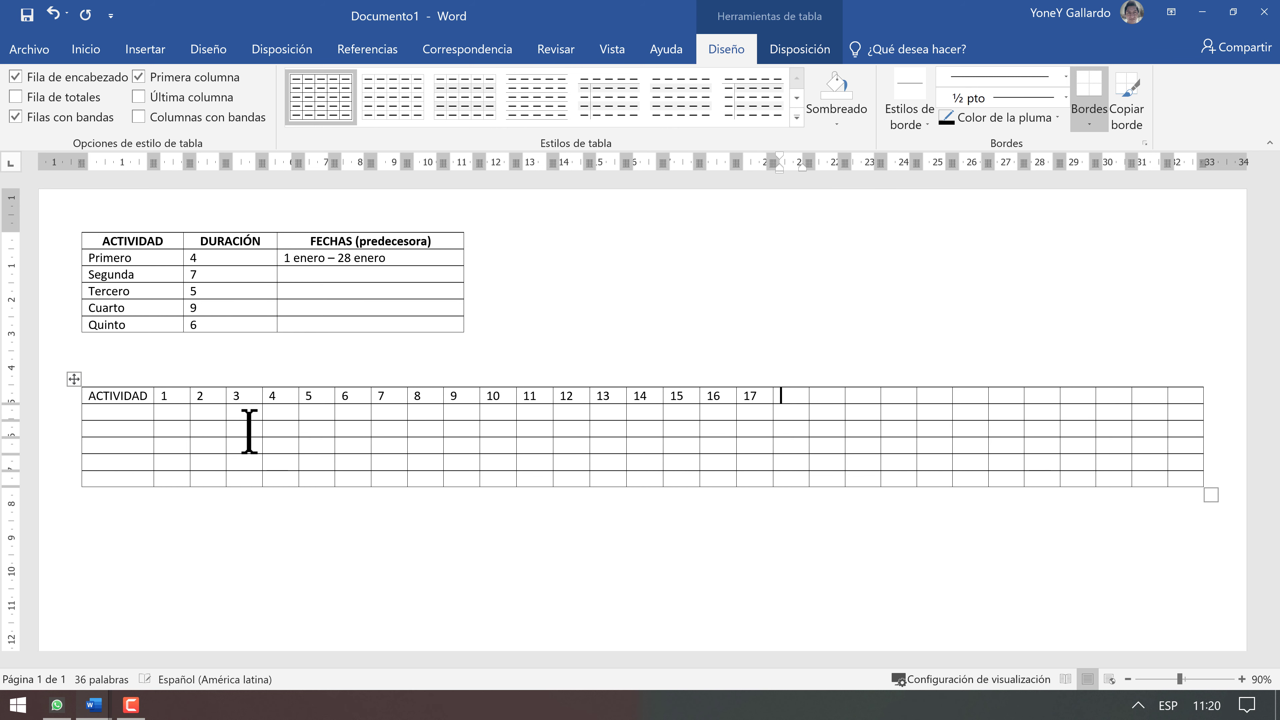
pyautogui.write('18')
pyautogui.press('Tab')
pyautogui.write('19 ')
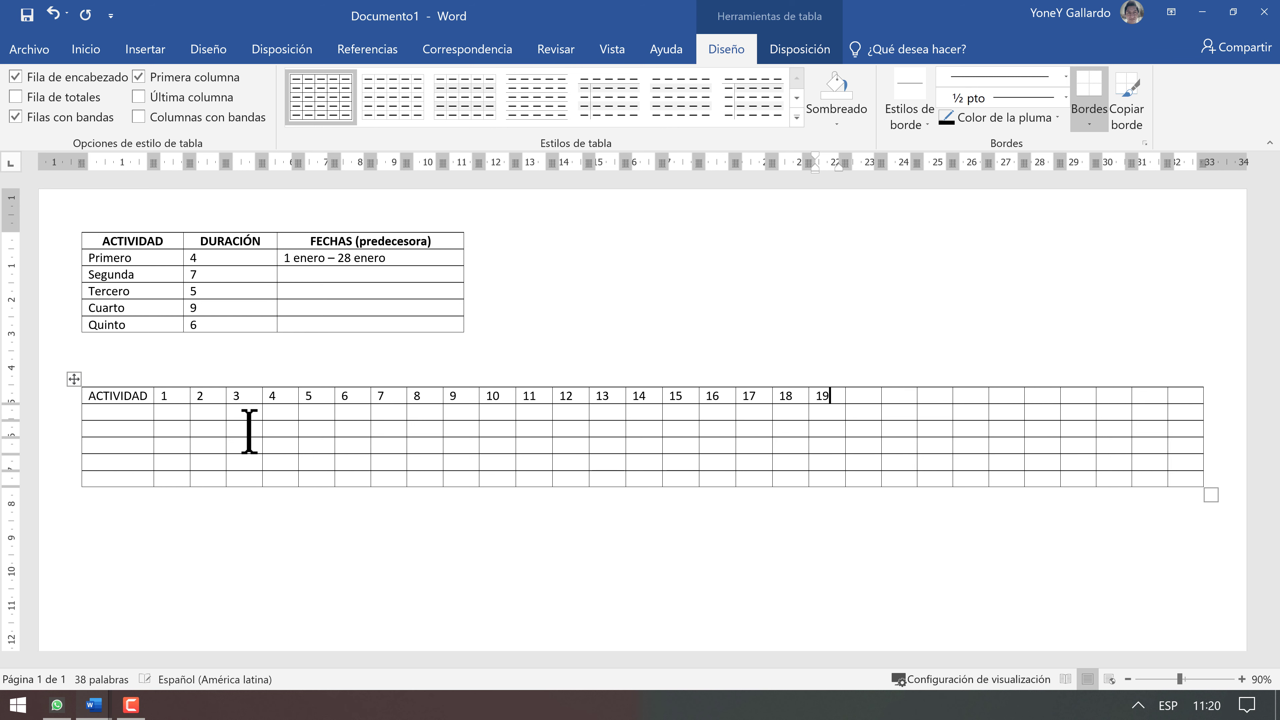
pyautogui.write('2')
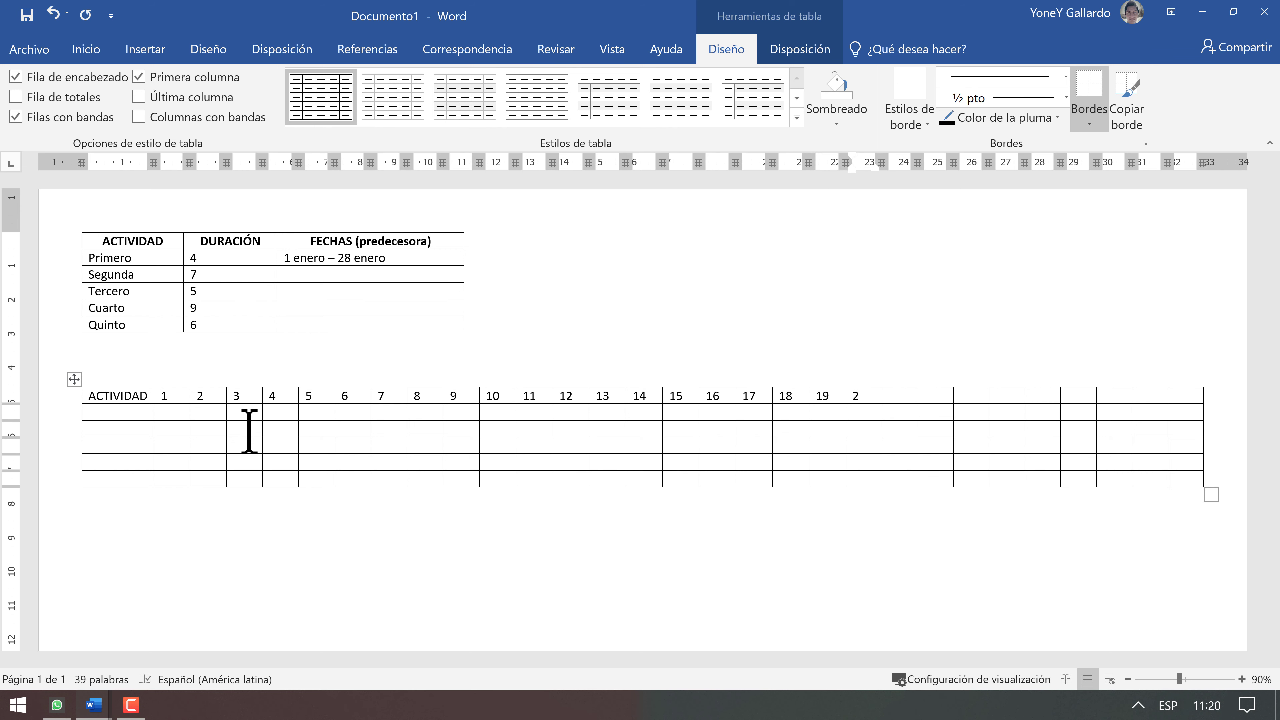
pyautogui.write('0 ')
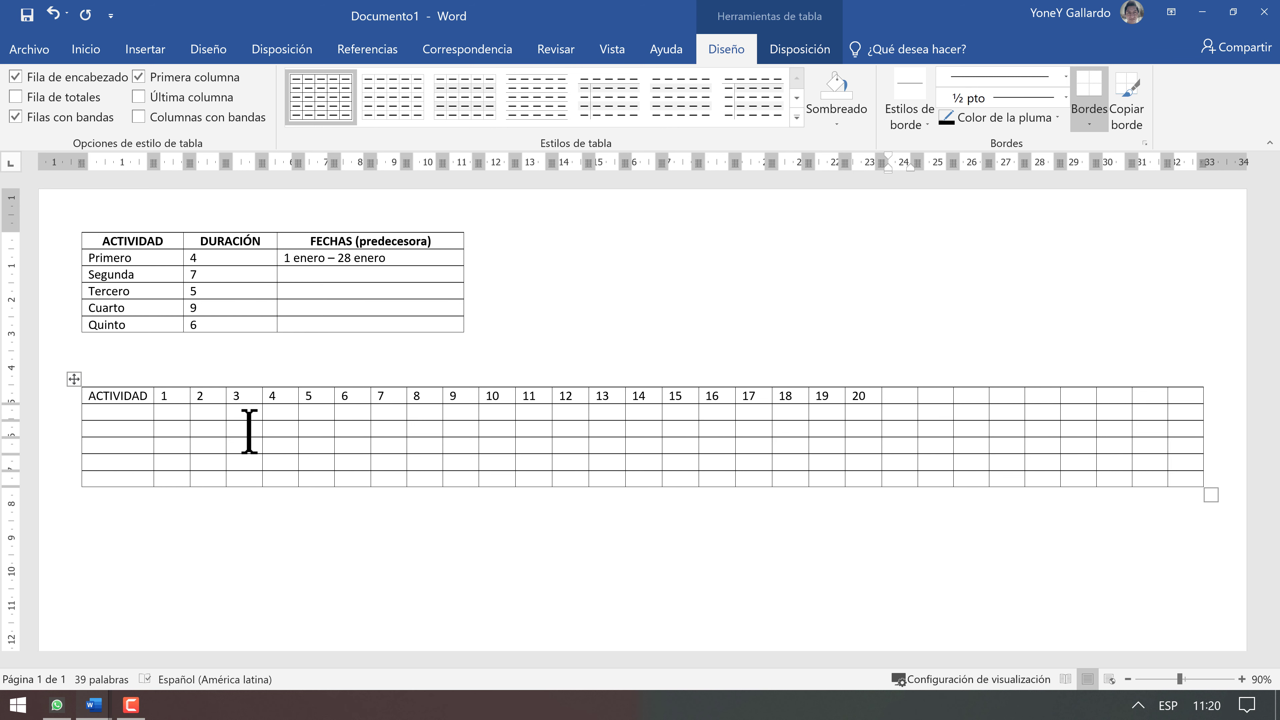
pyautogui.write('21 ')
pyautogui.write('22')
pyautogui.press('Tab')
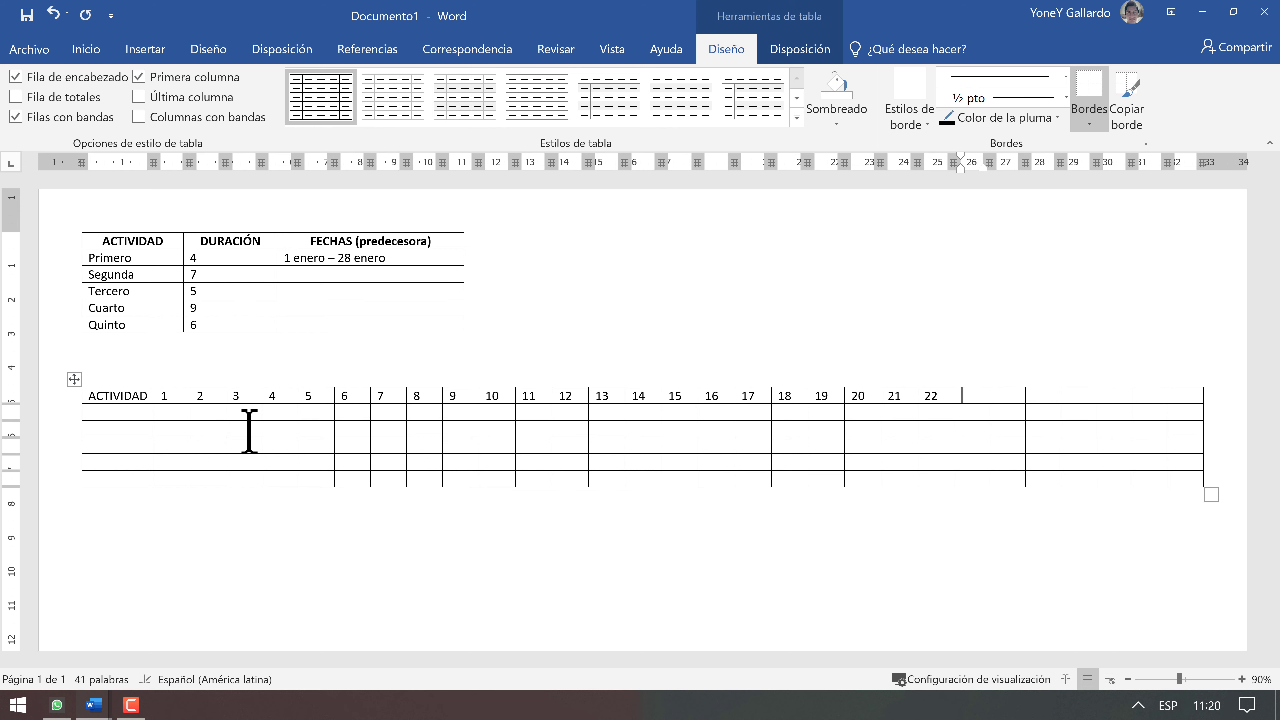
pyautogui.write('2 3 ')
pyautogui.write('4')
pyautogui.press('Tab')
pyautogui.write('2')
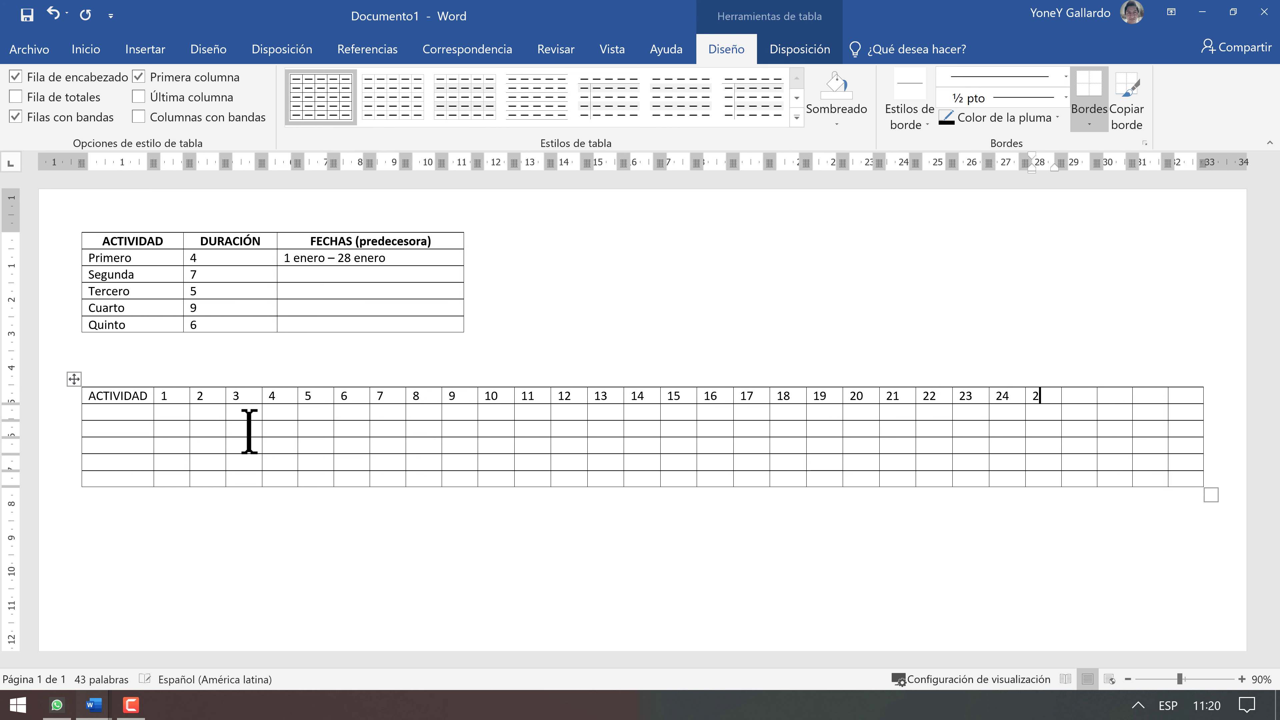
pyautogui.write('5')
pyautogui.press('Tab')
pyautogui.write('26')
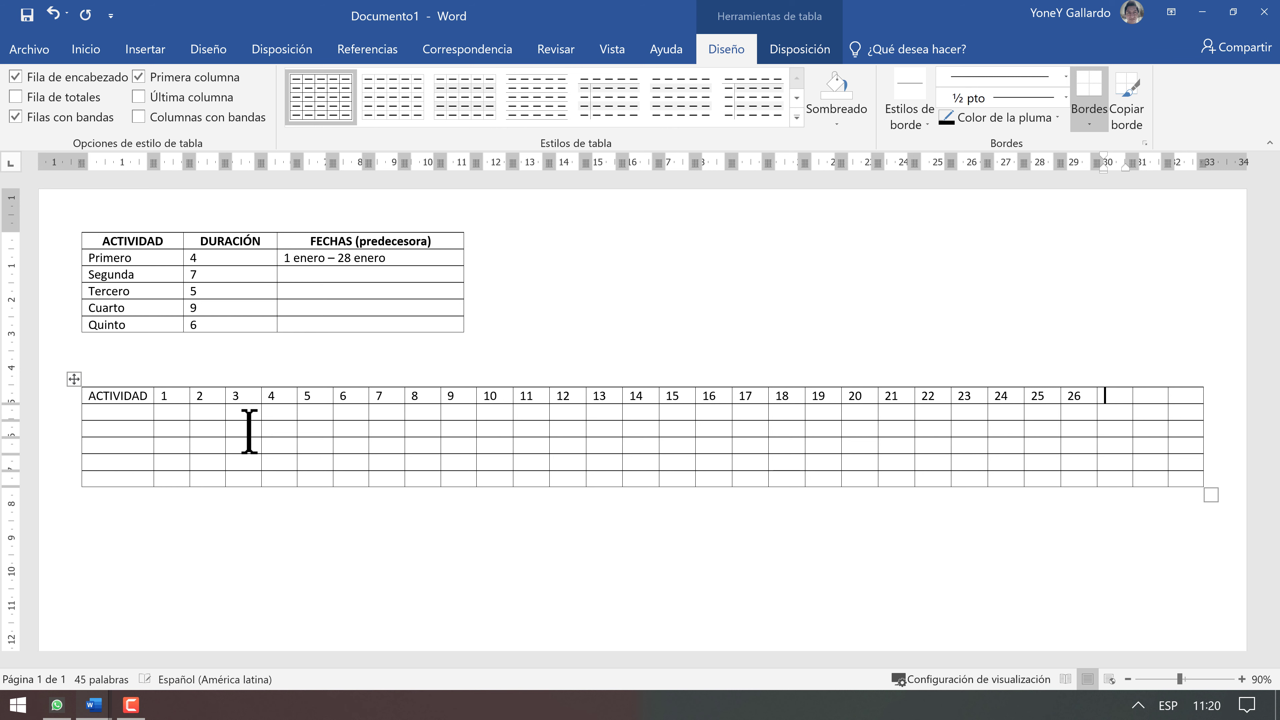
pyautogui.press('Tab')
pyautogui.write('27')
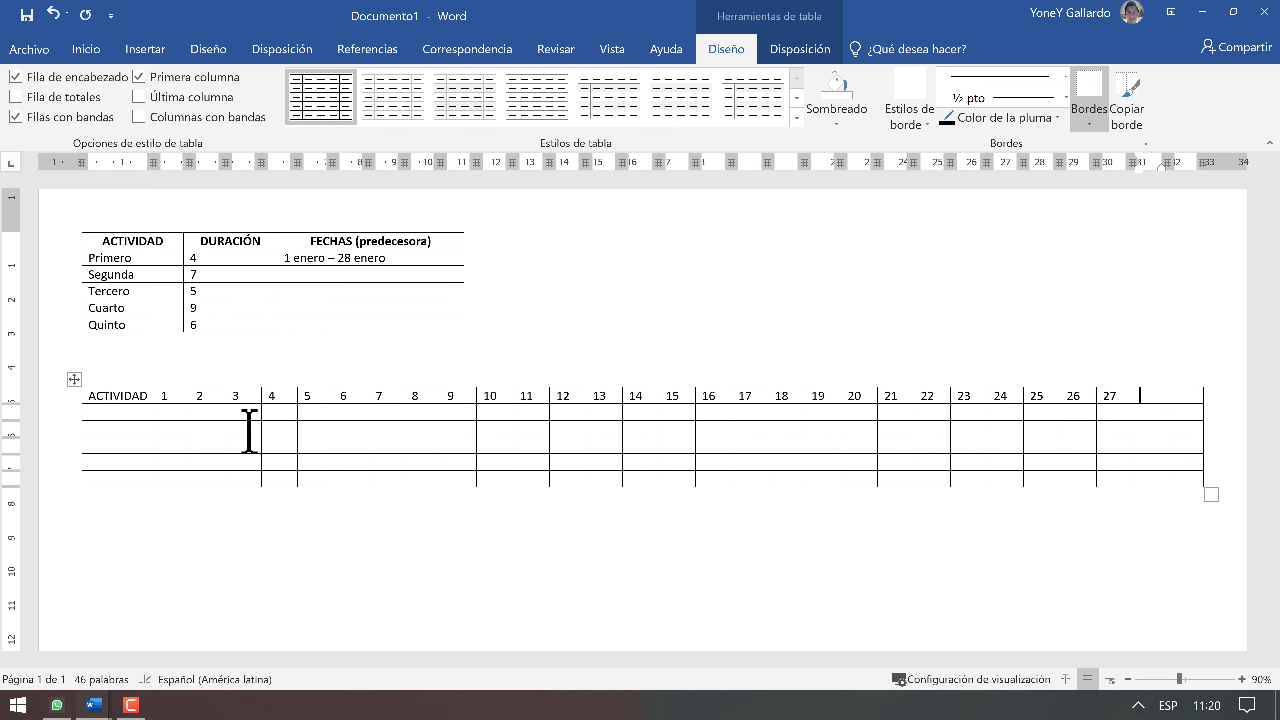
pyautogui.write('28')
pyautogui.press('Tab')
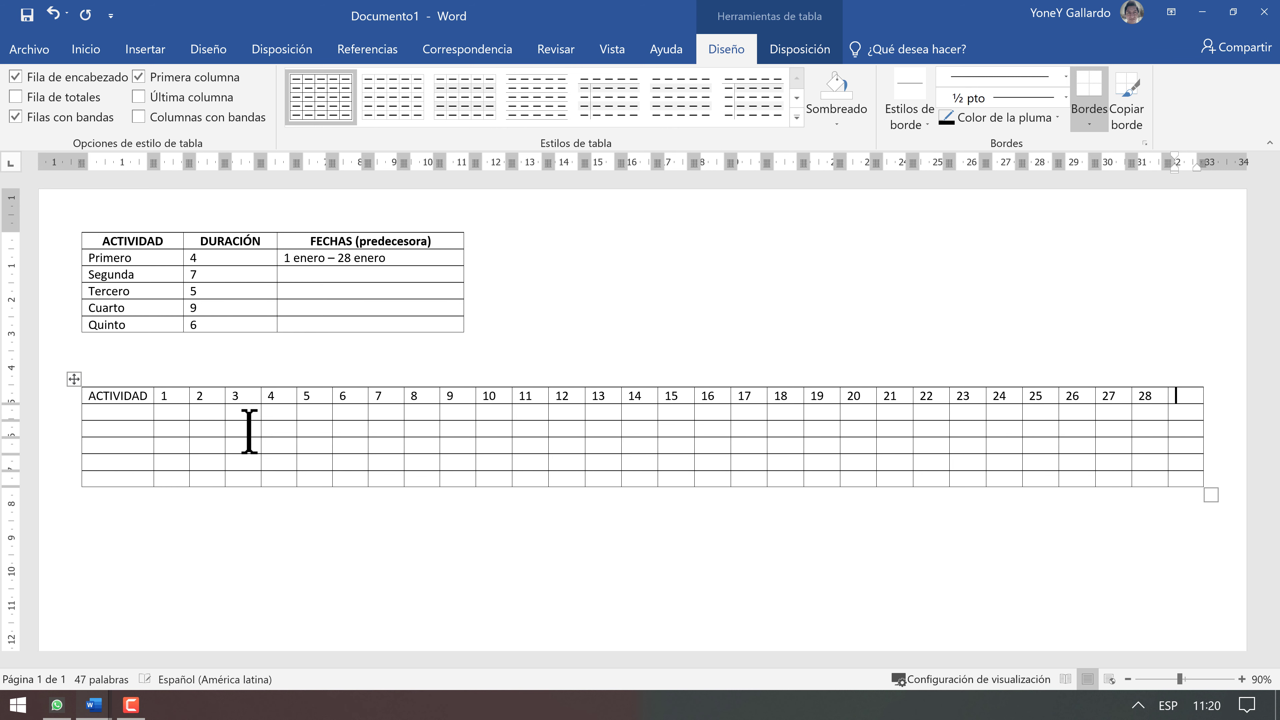
pyautogui.write('29')
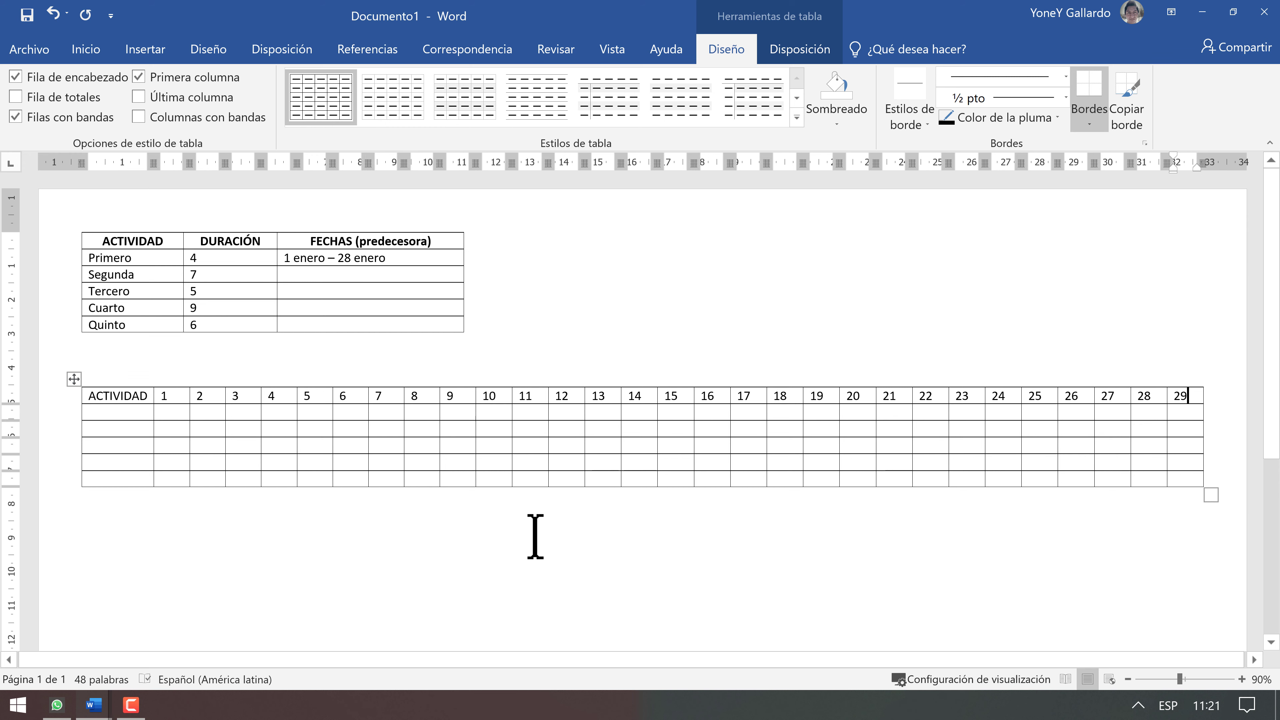
# Step: Copy Primero, Segunda, Tercero, Cuarto and Quinto into the day grid's ACTIVIDAD column
pyautogui.click(124, 411)
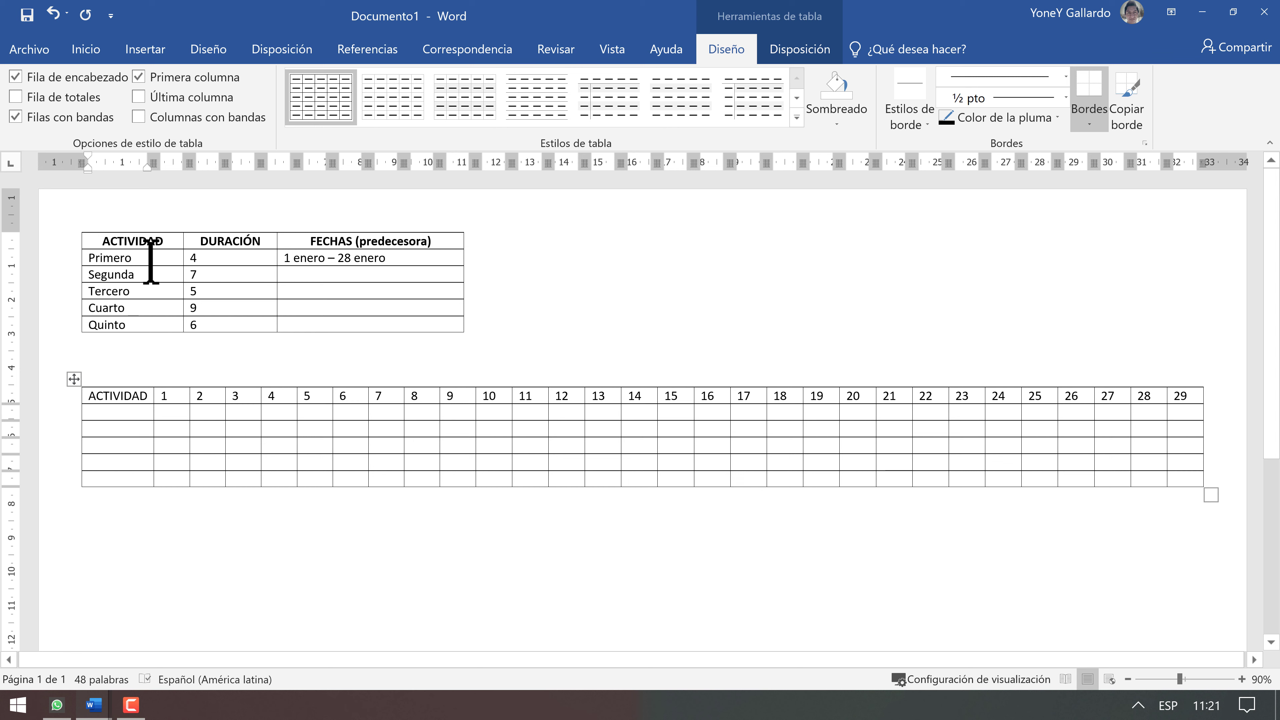
pyautogui.moveTo(143, 323); pyautogui.dragTo(96, 261)
pyautogui.hotkey('ctrl', 'c')
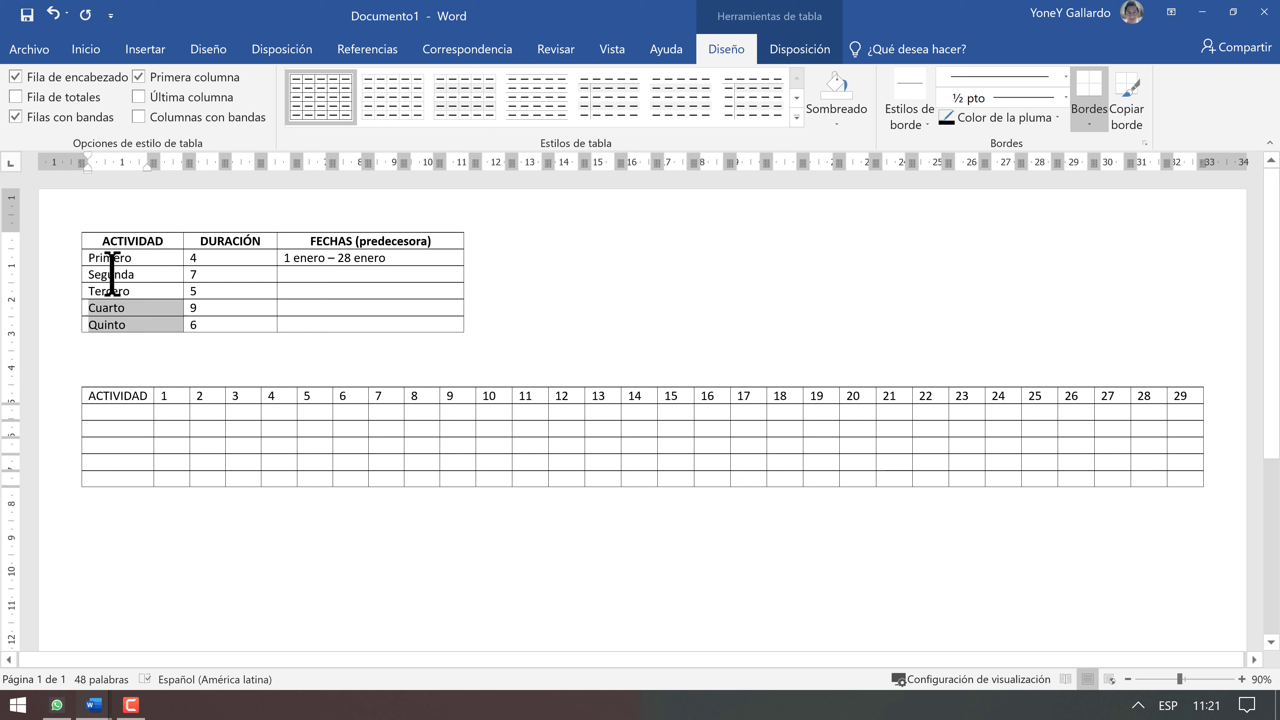
pyautogui.click(106, 411)
pyautogui.hotkey('ctrl', 'v')
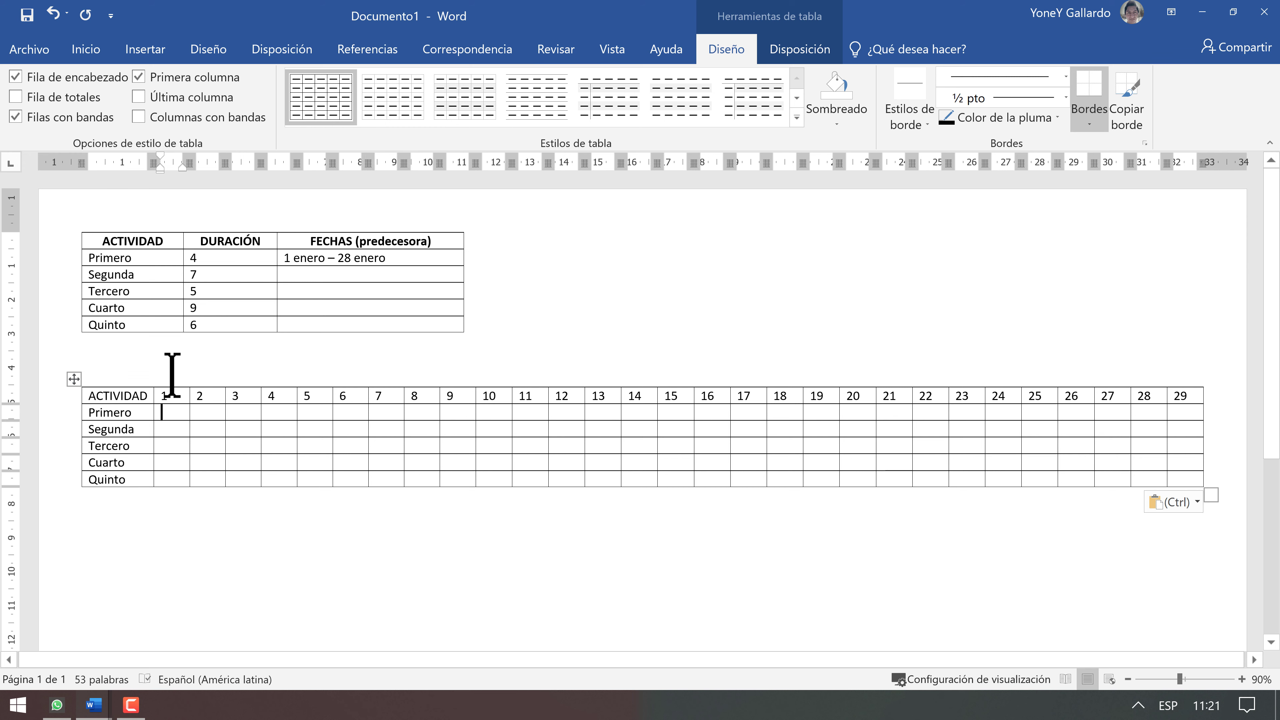
pyautogui.moveTo(220, 412); pyautogui.dragTo(282, 417)
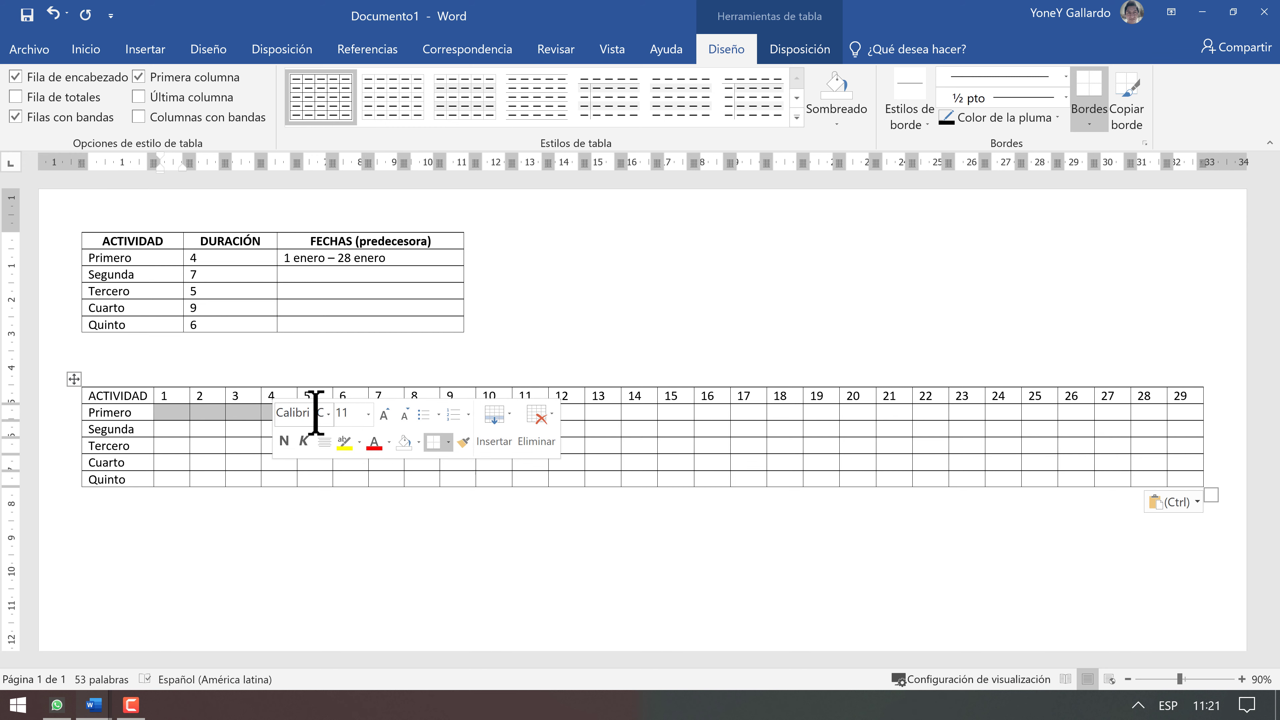
# Step: Fill Primero's cells under days 1–4 with the green Énfasis 6 shading
pyautogui.click(85, 49)
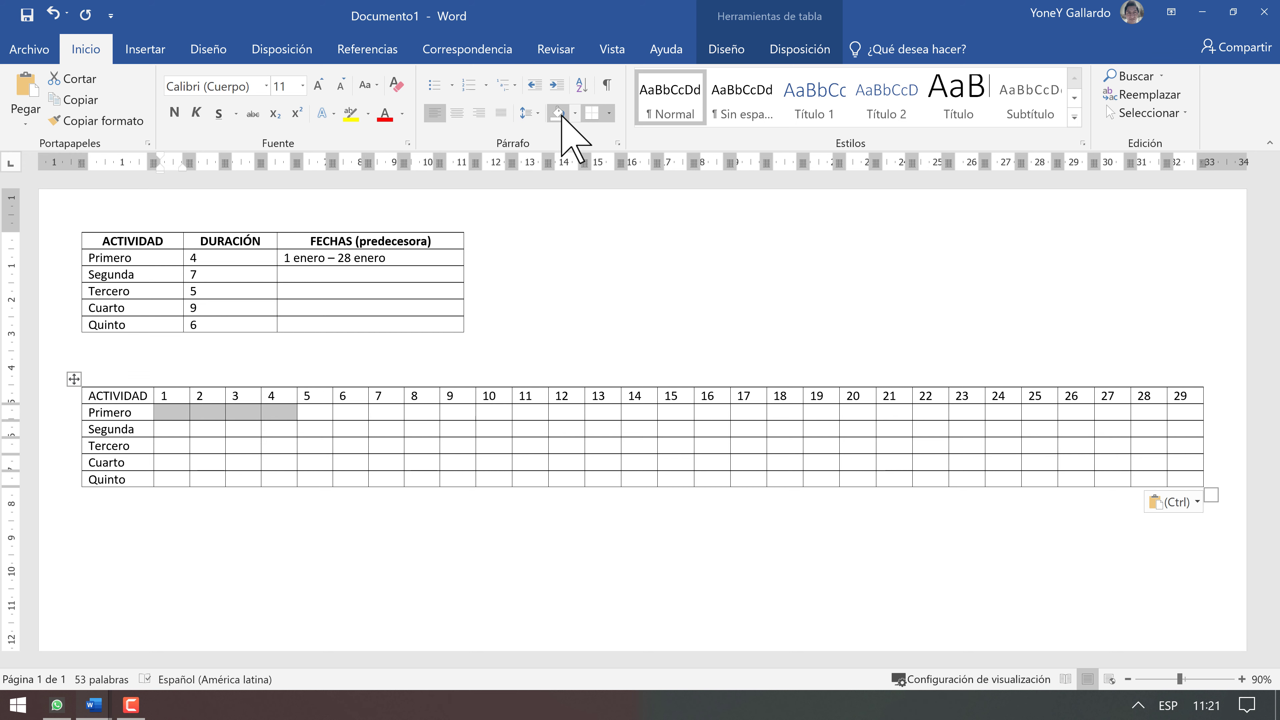
pyautogui.click(574, 114)
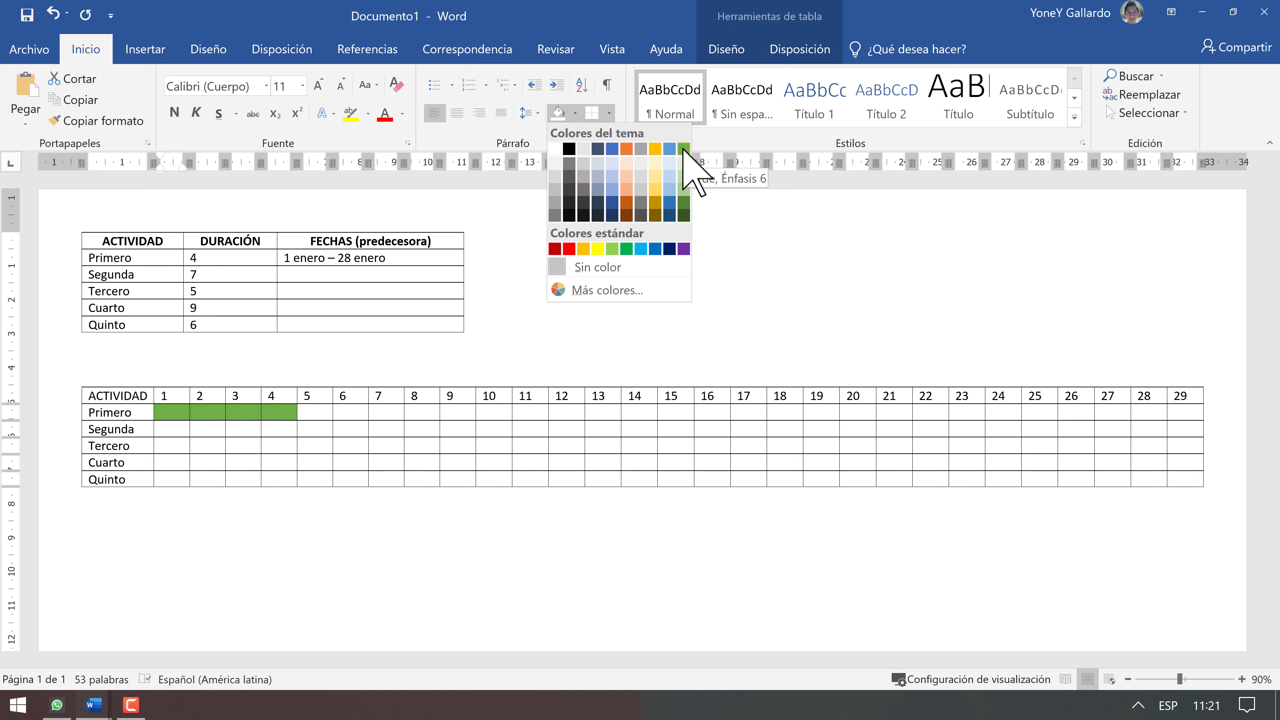
pyautogui.click(684, 149)
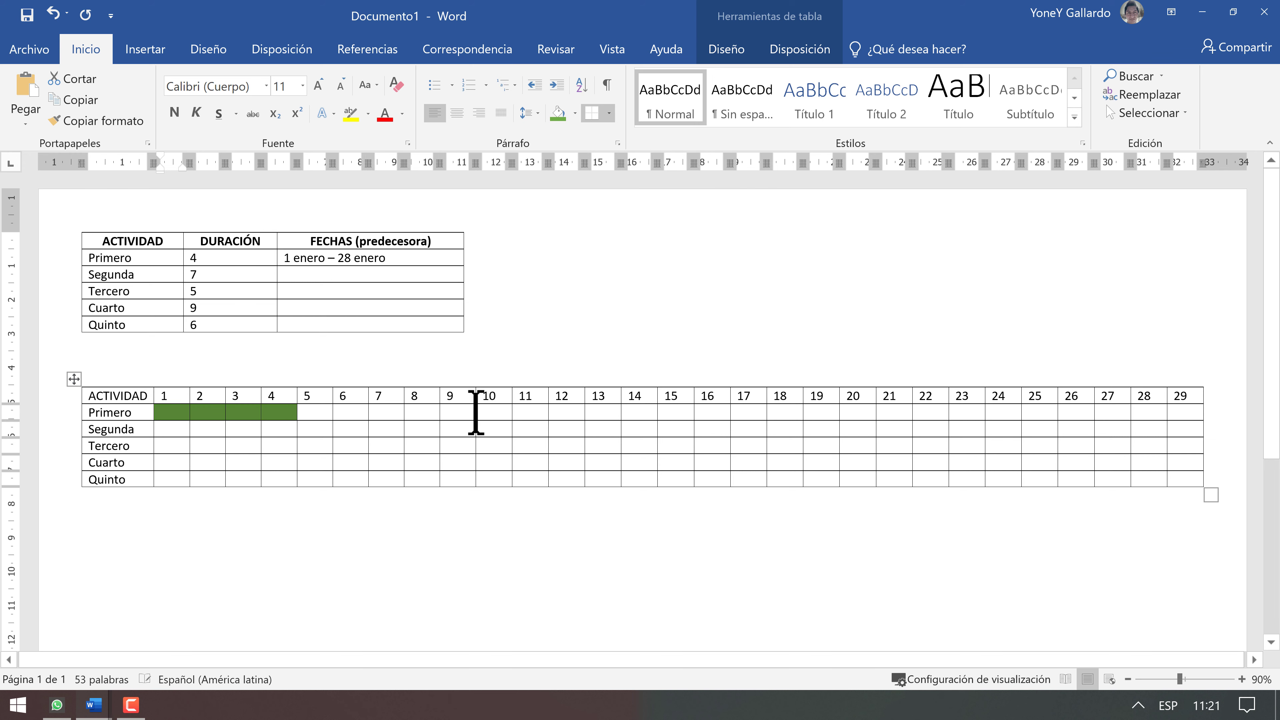
pyautogui.click(313, 429)
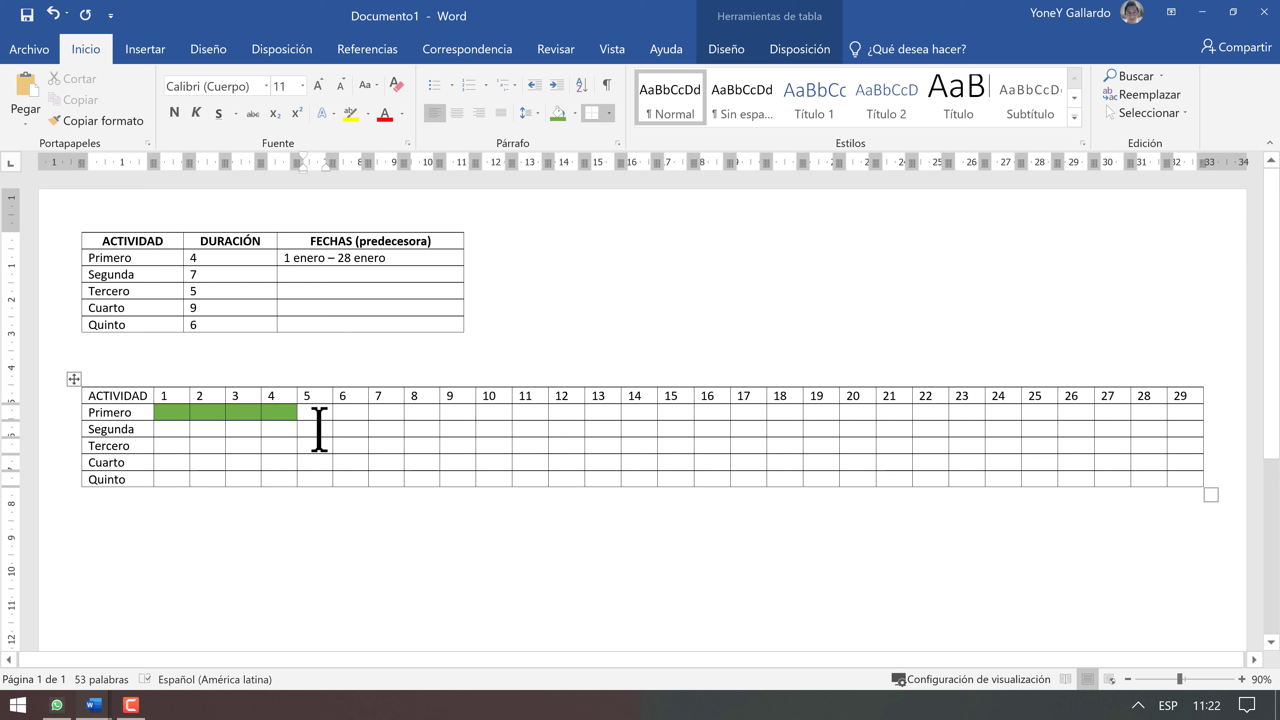
# Step: Enter 29 in Segunda's dates cell, then delete the Primero and Segunda FECHAS date entries
pyautogui.click(303, 276)
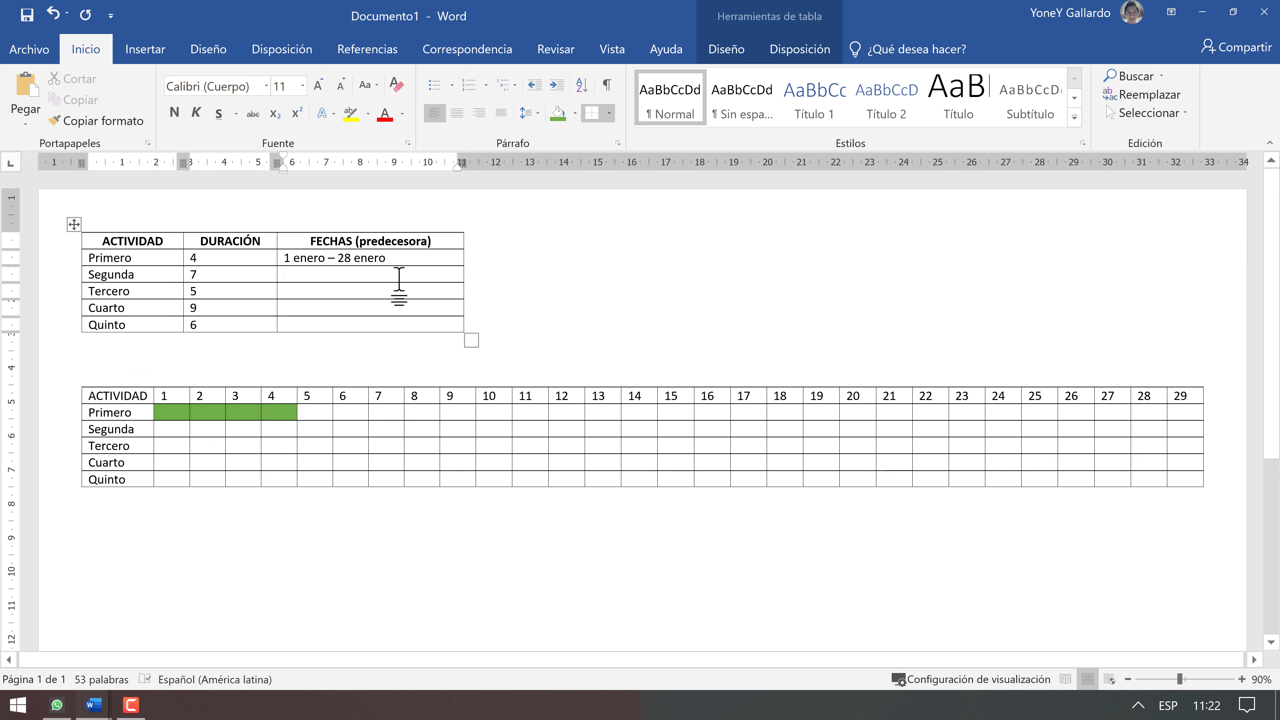
pyautogui.write('29 enero -')
pyautogui.moveTo(346, 275); pyautogui.dragTo(280, 252)
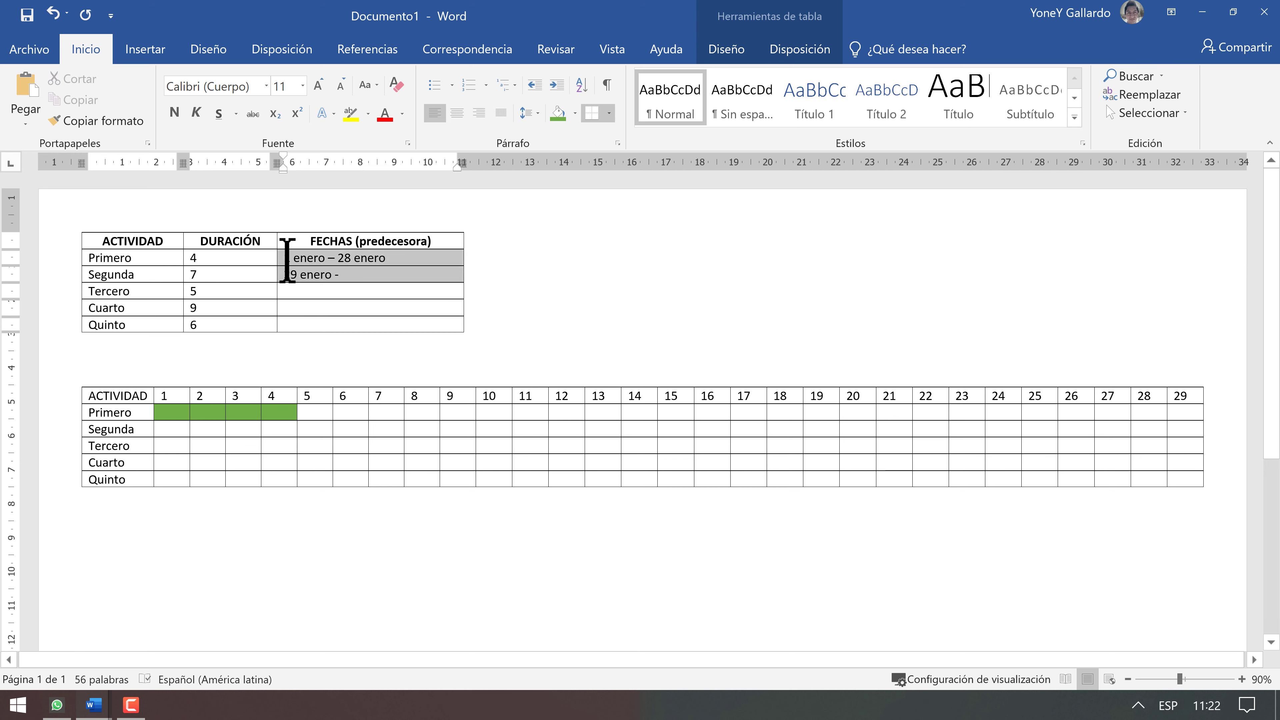
pyautogui.press('Delete')
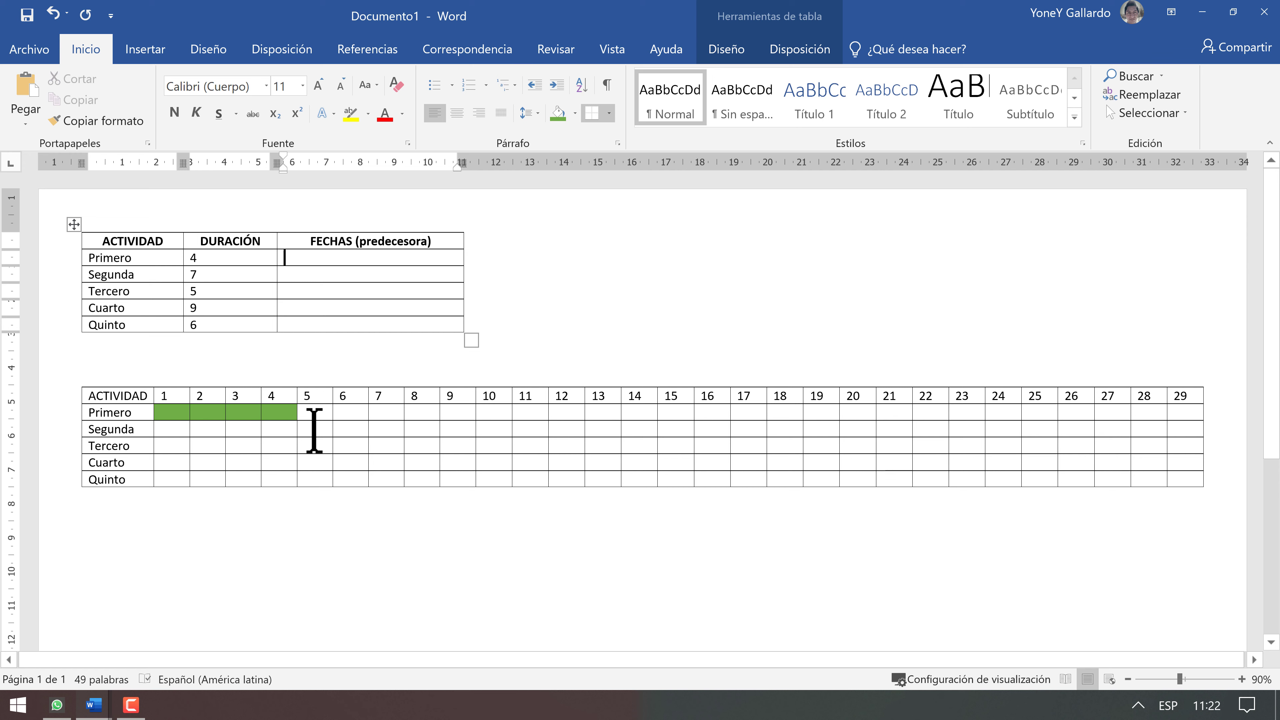
# Step: Shade Segunda's cells for days 5–11 green
pyautogui.moveTo(327, 428); pyautogui.dragTo(375, 429)
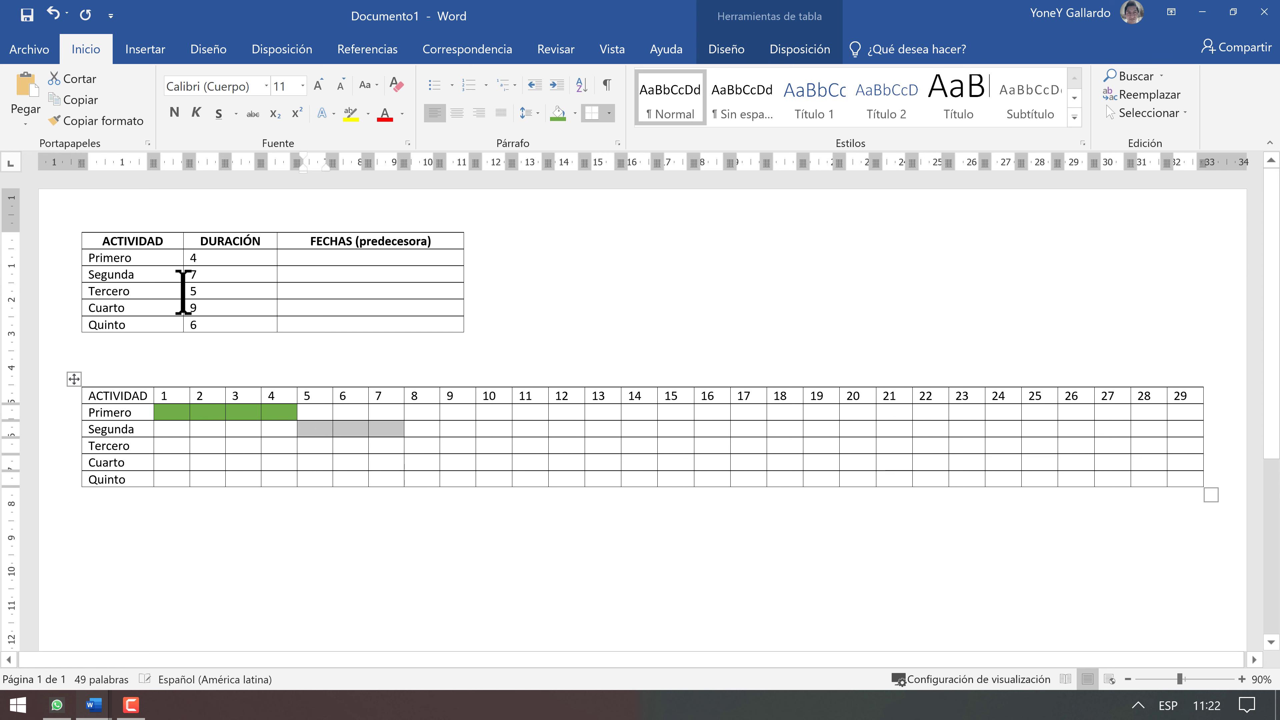
pyautogui.click(339, 429)
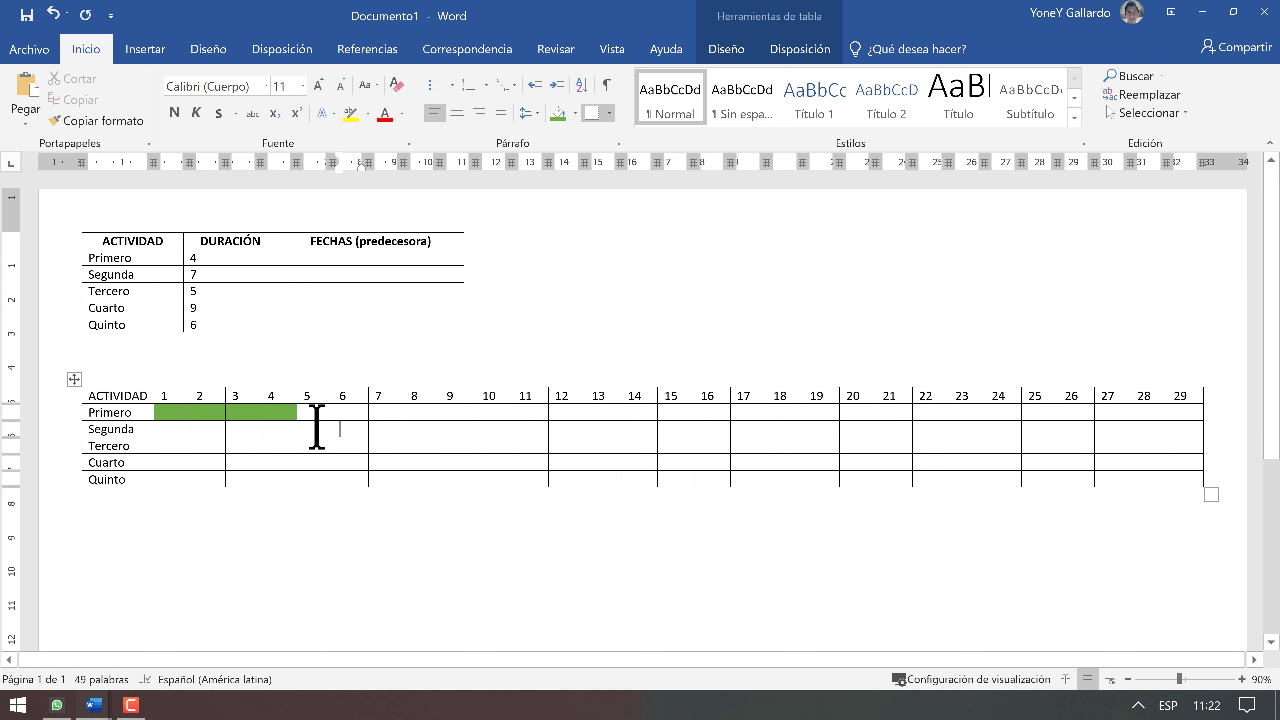
pyautogui.moveTo(318, 426); pyautogui.dragTo(528, 429)
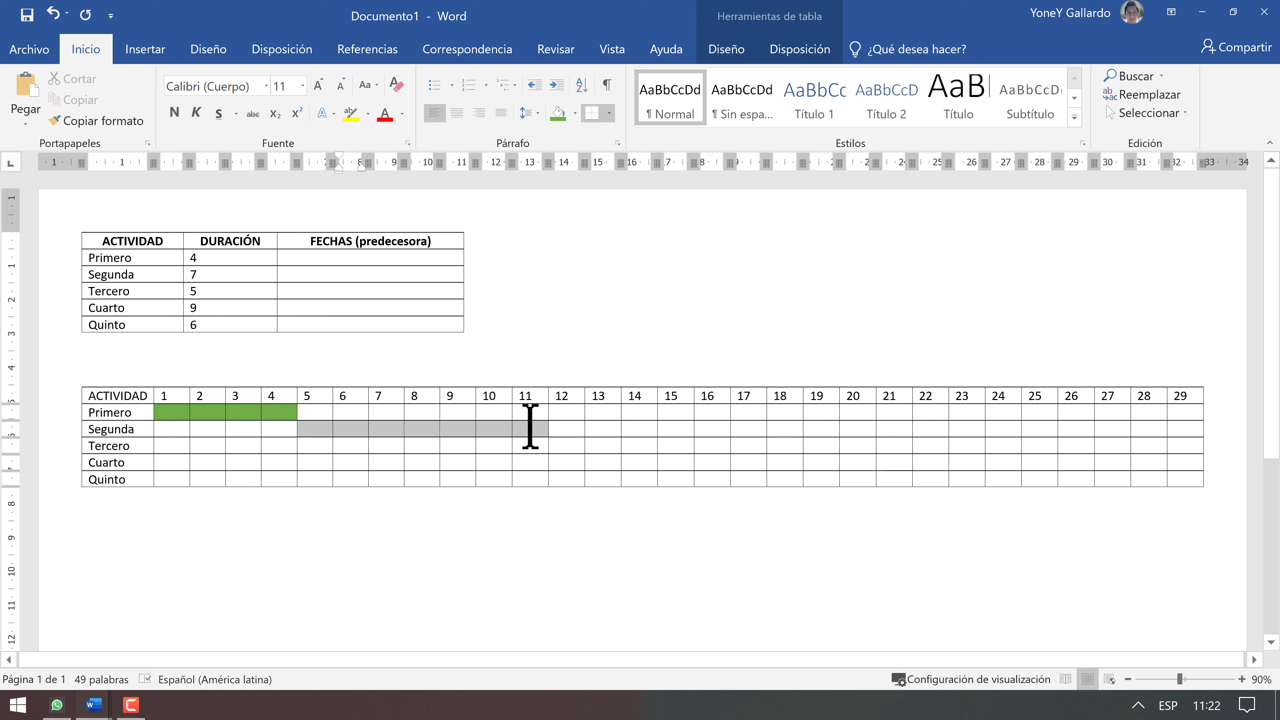
pyautogui.click(558, 113)
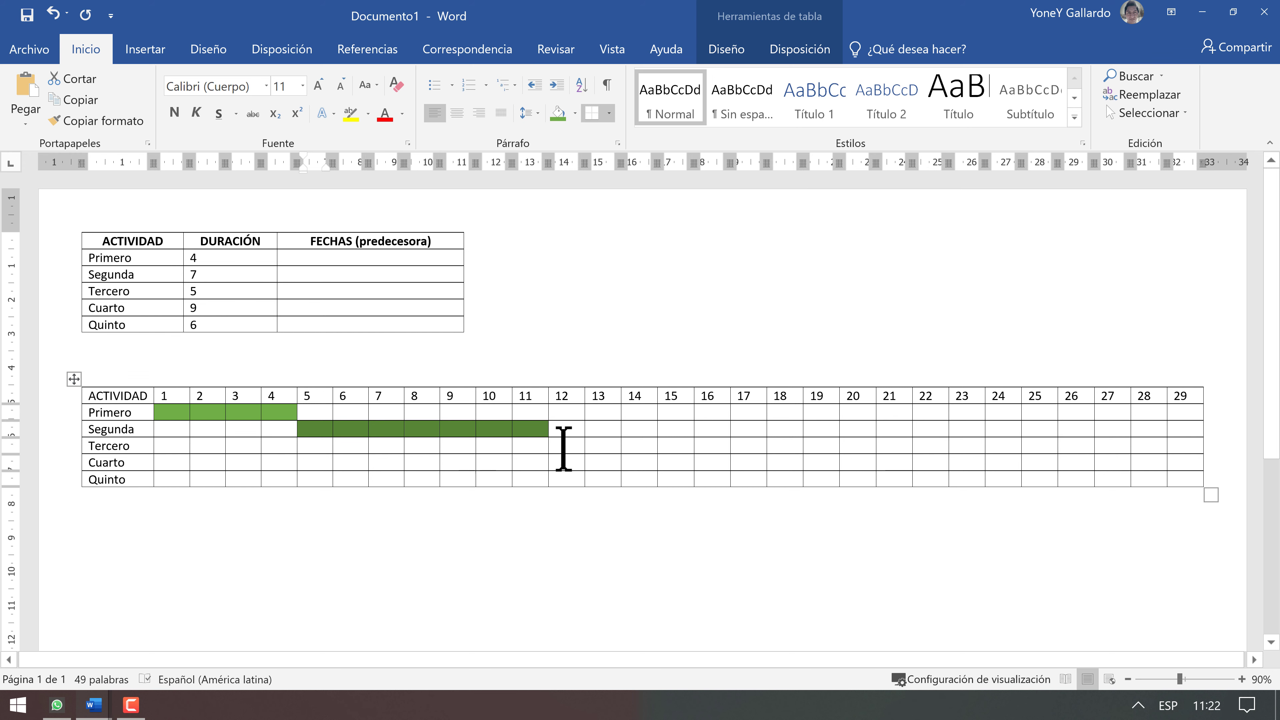
# Step: Shade Tercero's days 12–16 and Cuarto's days 17–25 green
pyautogui.moveTo(563, 447); pyautogui.dragTo(706, 448)
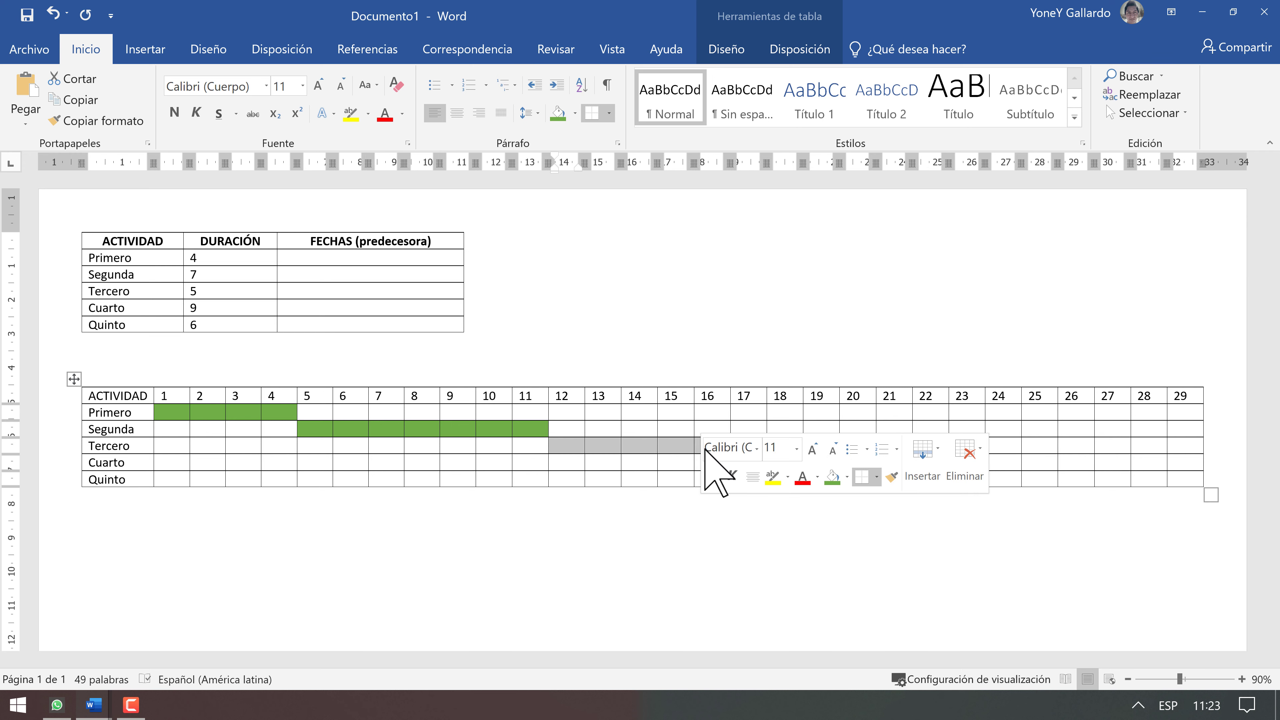
pyautogui.click(832, 477)
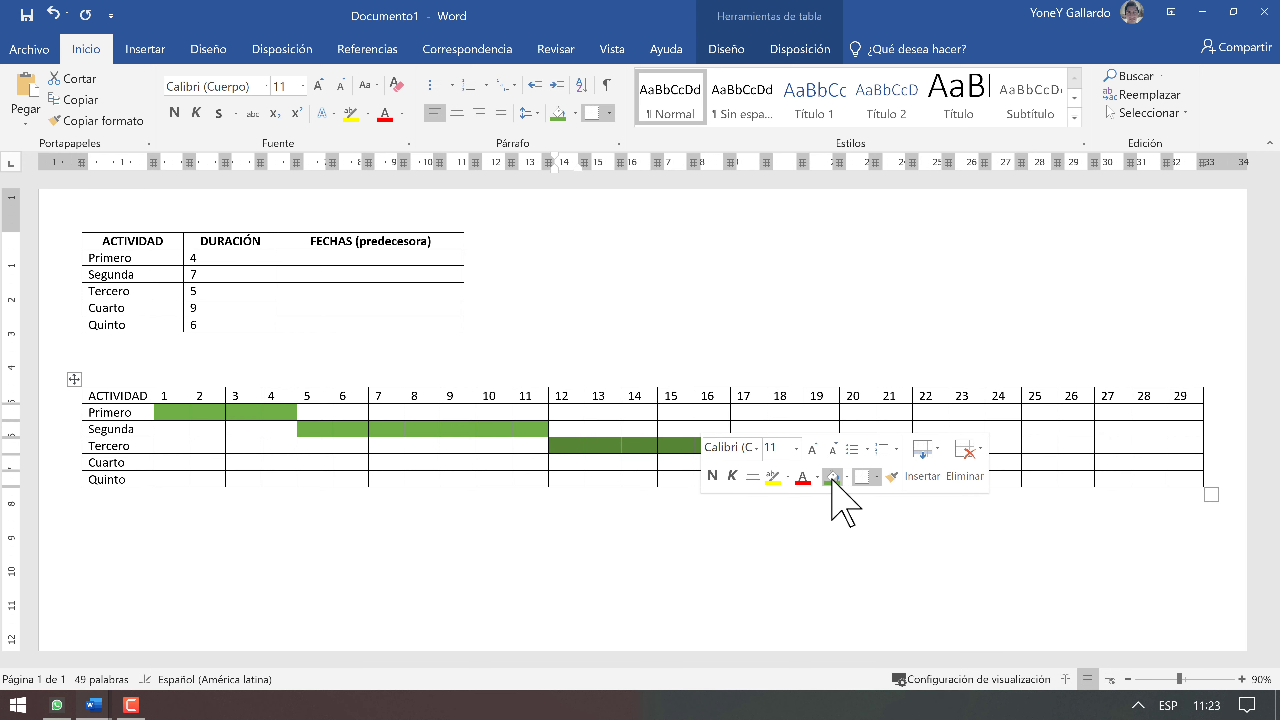
pyautogui.click(668, 462)
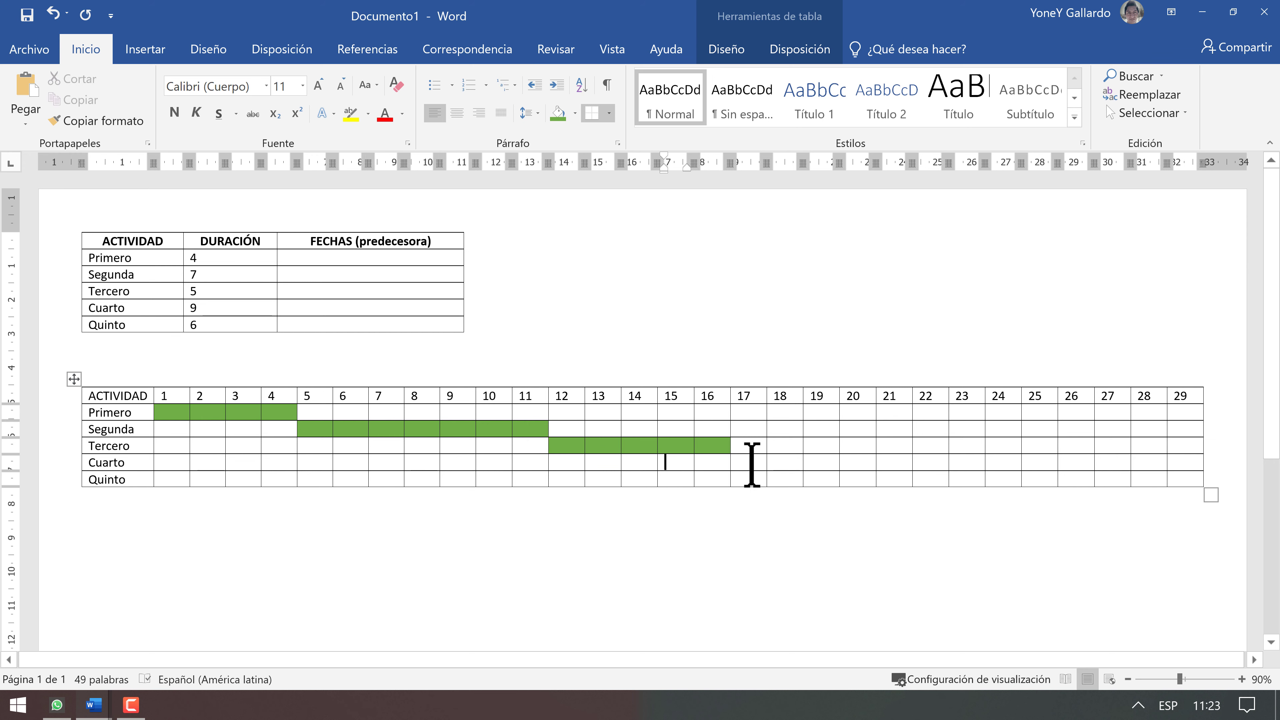
pyautogui.moveTo(753, 463); pyautogui.dragTo(1044, 459)
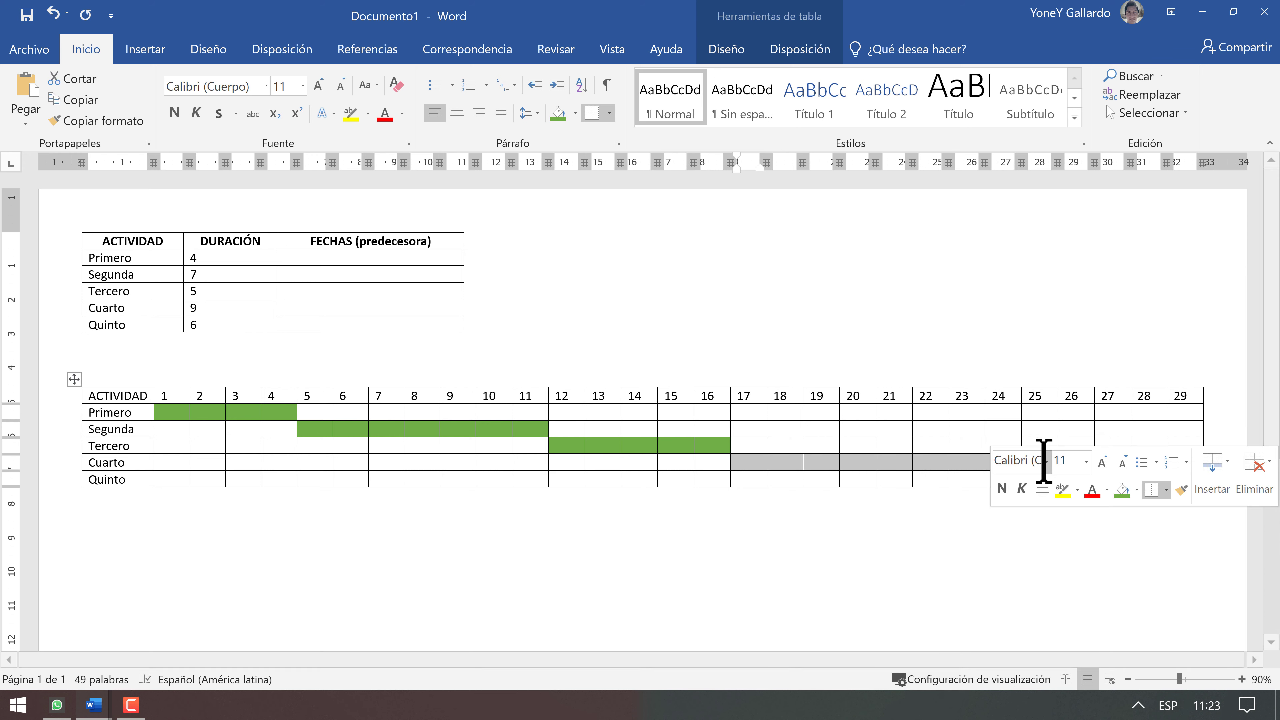
pyautogui.click(1121, 489)
pyautogui.click(1053, 539)
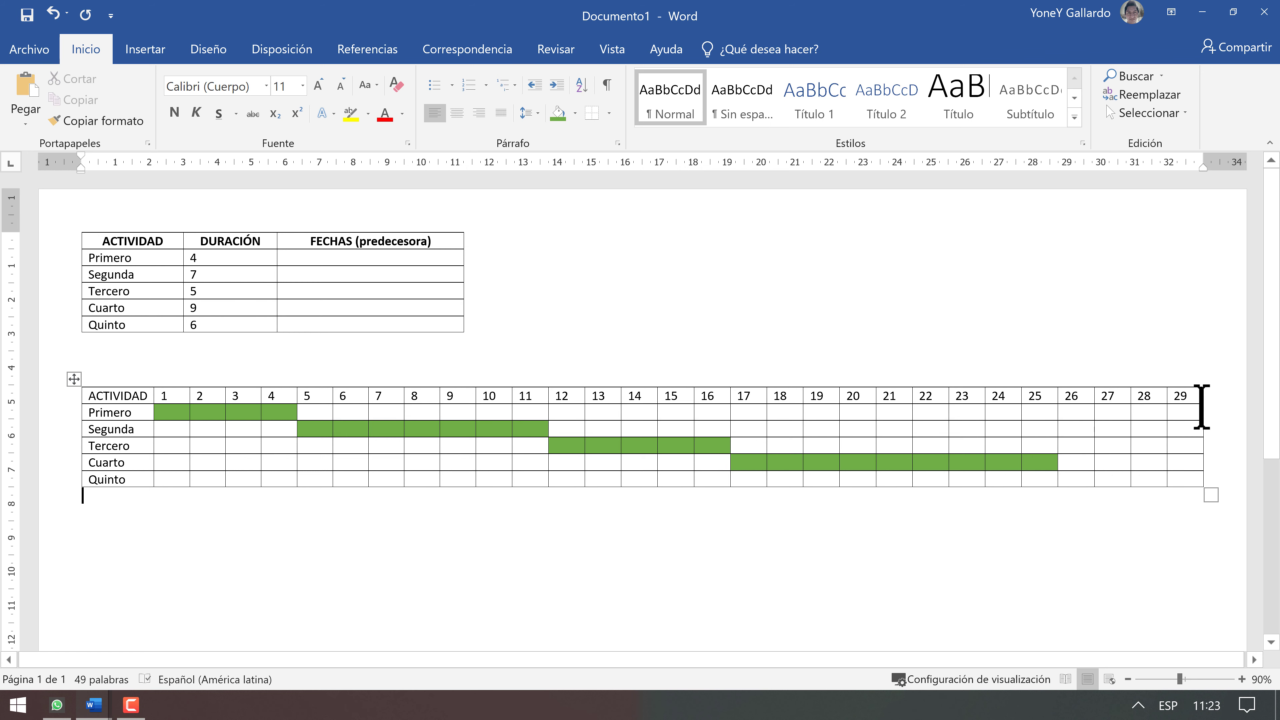
# Step: Add two day columns at the grid's right end and label the first new header 30
pyautogui.click(1204, 378)
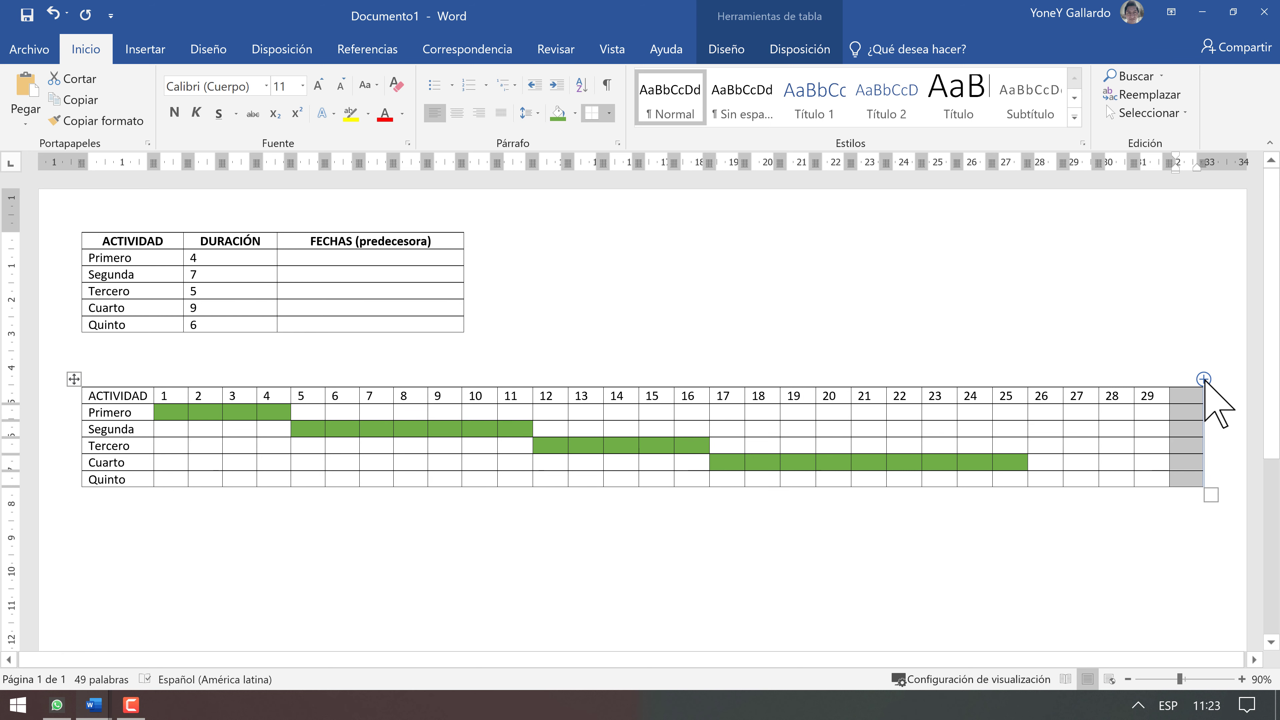
pyautogui.click(1203, 379)
pyautogui.click(1023, 480)
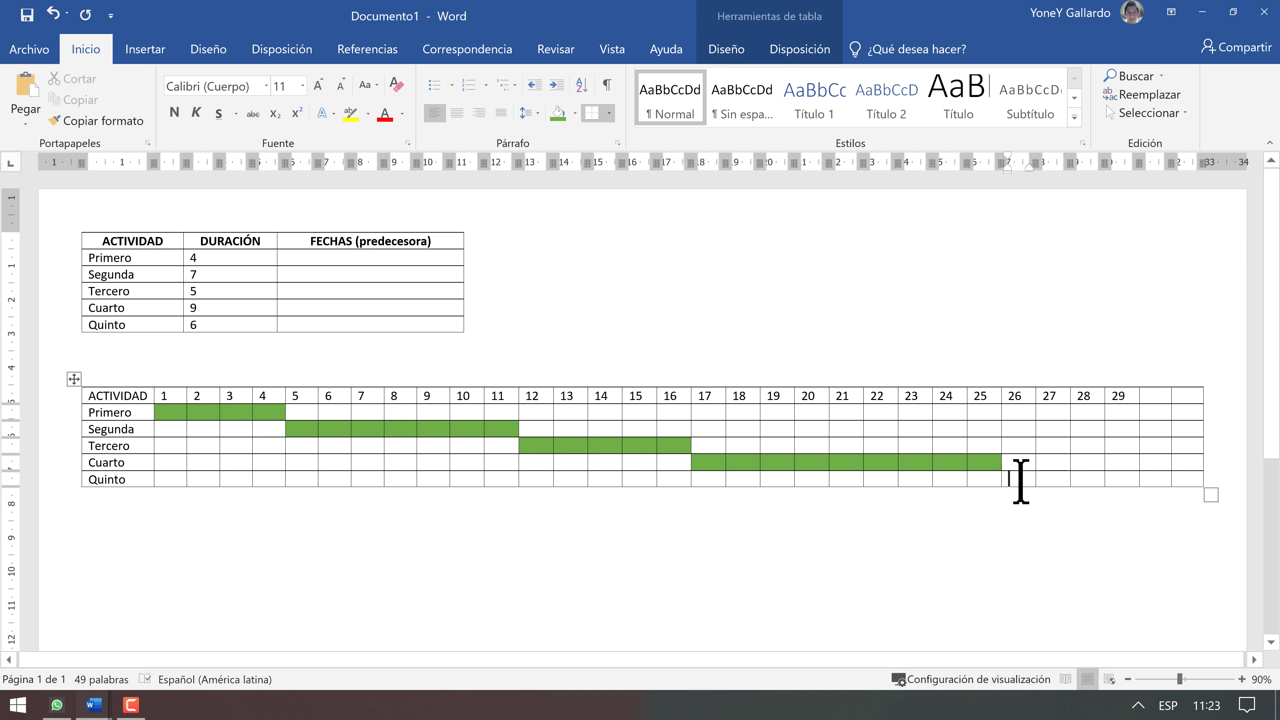
pyautogui.click(1160, 396)
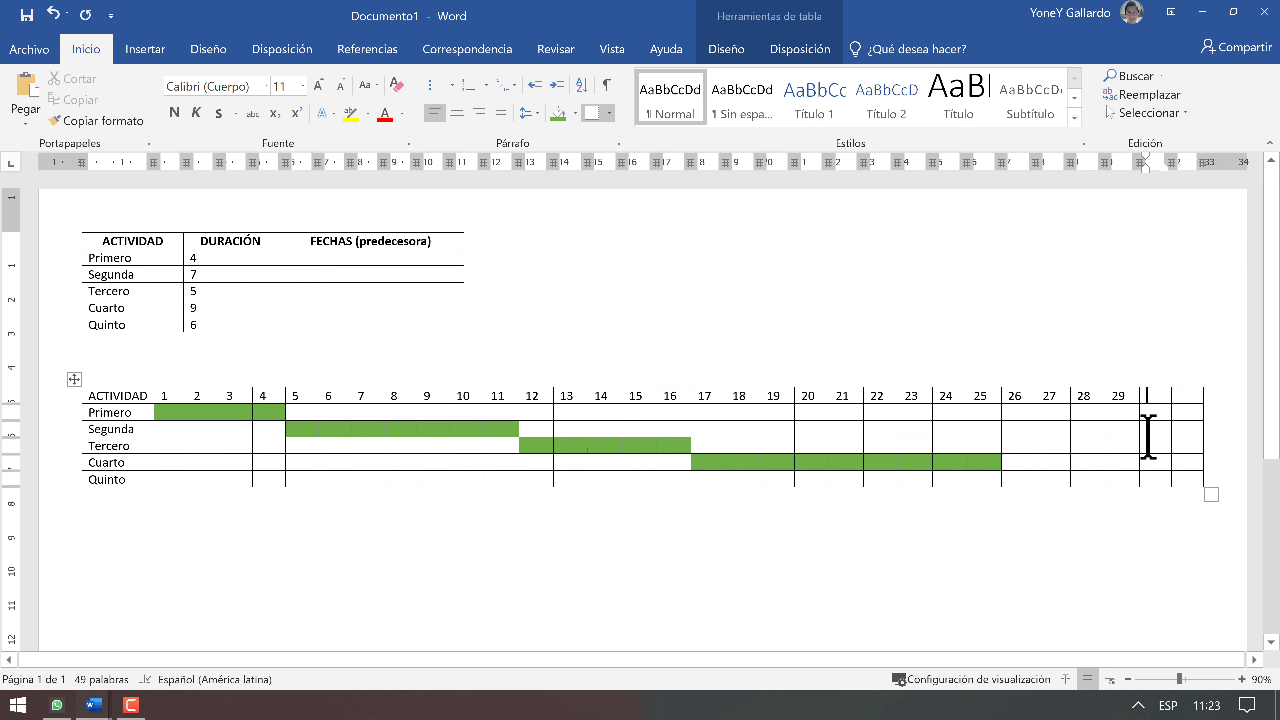
pyautogui.write('30')
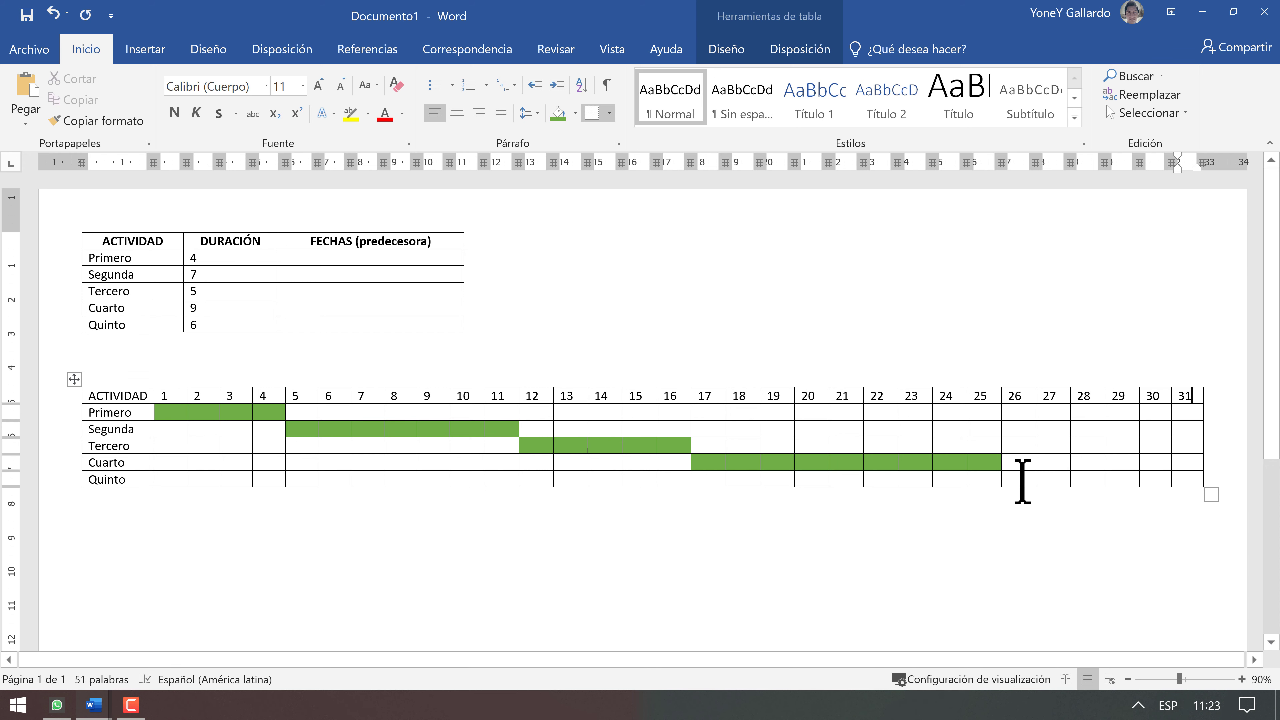
# Step: Shade Quinto's cells for days 26–31 green
pyautogui.moveTo(1020, 479); pyautogui.dragTo(1174, 479)
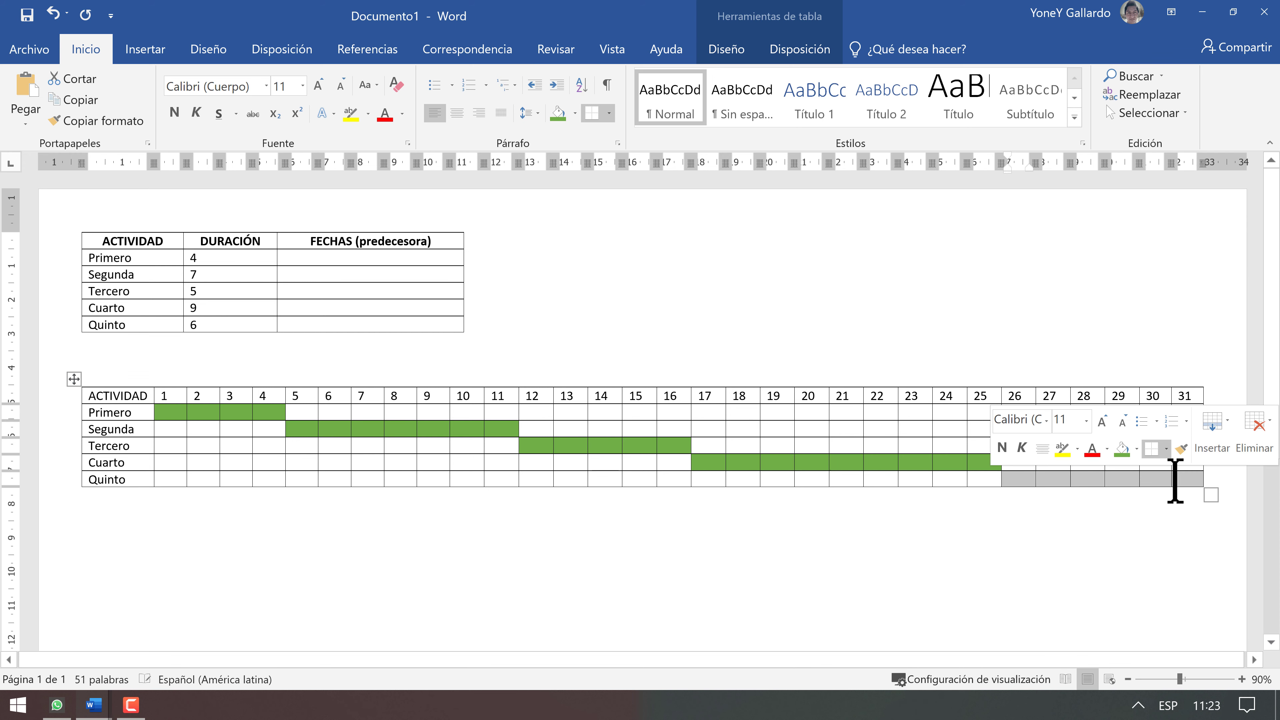
pyautogui.click(1122, 448)
pyautogui.click(1108, 497)
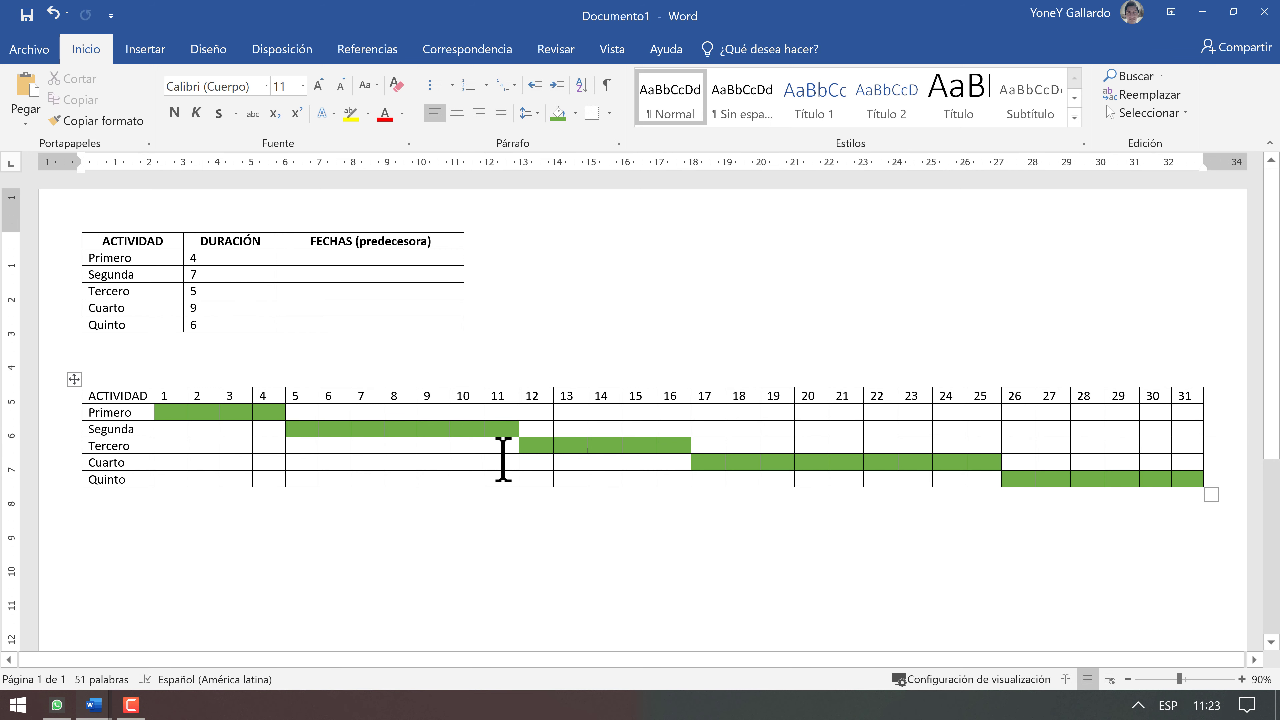
pyautogui.click(354, 258)
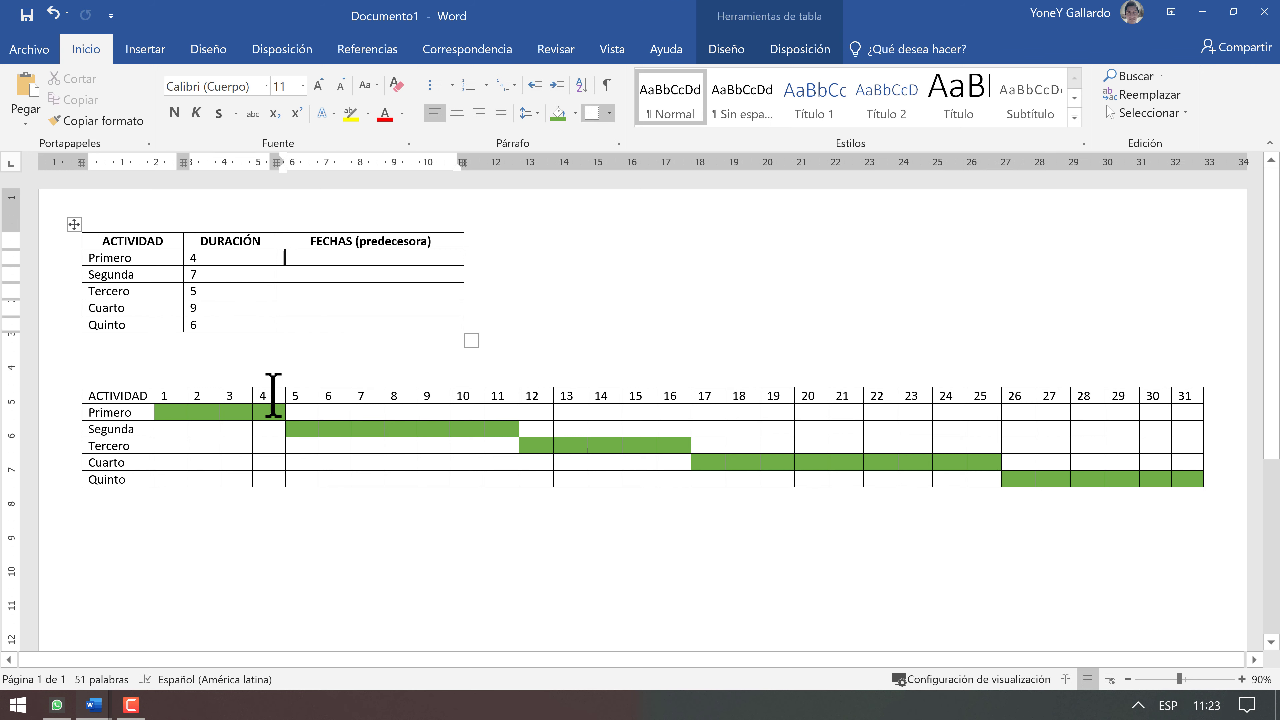
# Step: Extend Segunda's green bar to start at day 4 by shading its day 4–5 cells
pyautogui.moveTo(271, 396); pyautogui.dragTo(166, 395)
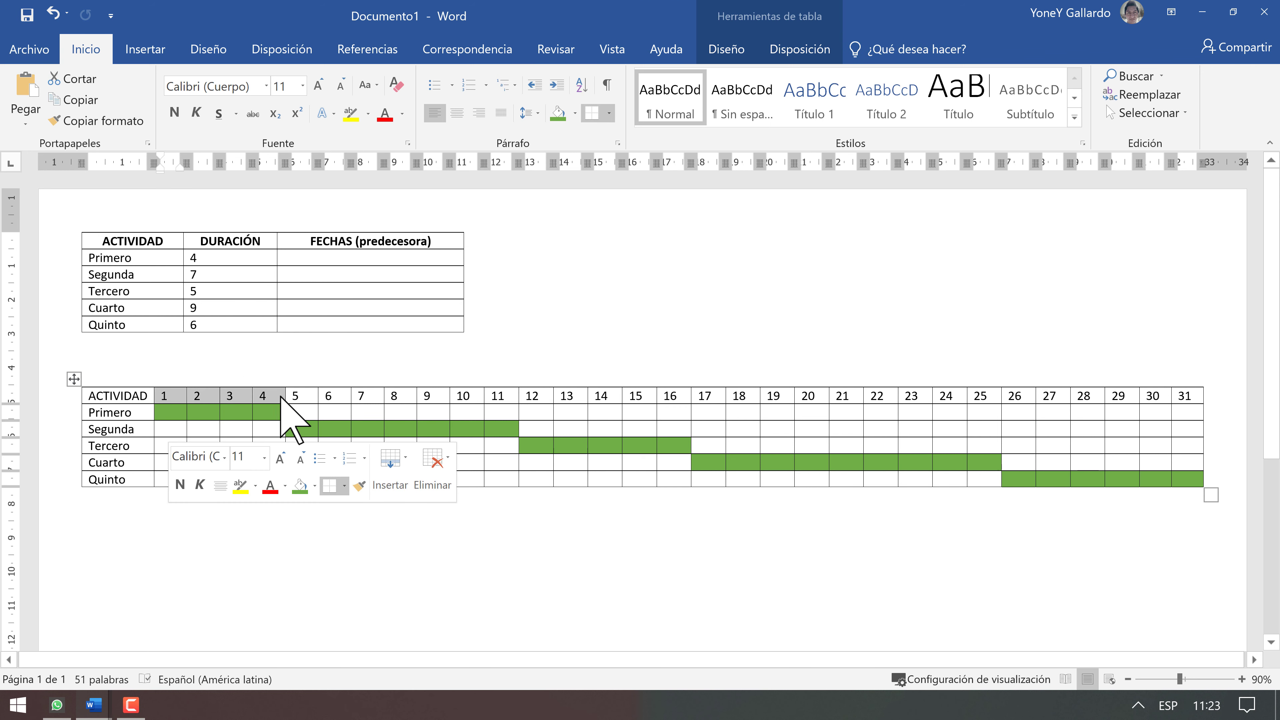
pyautogui.moveTo(293, 396); pyautogui.dragTo(400, 396)
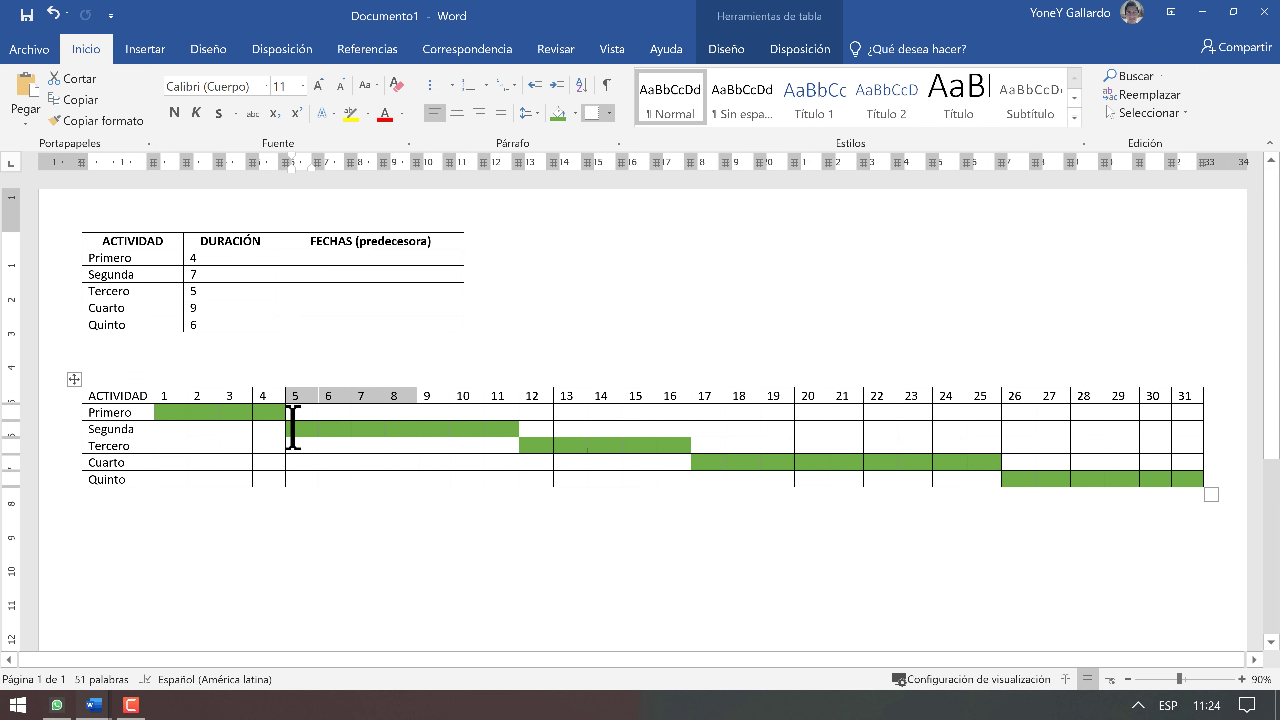
pyautogui.click(313, 432)
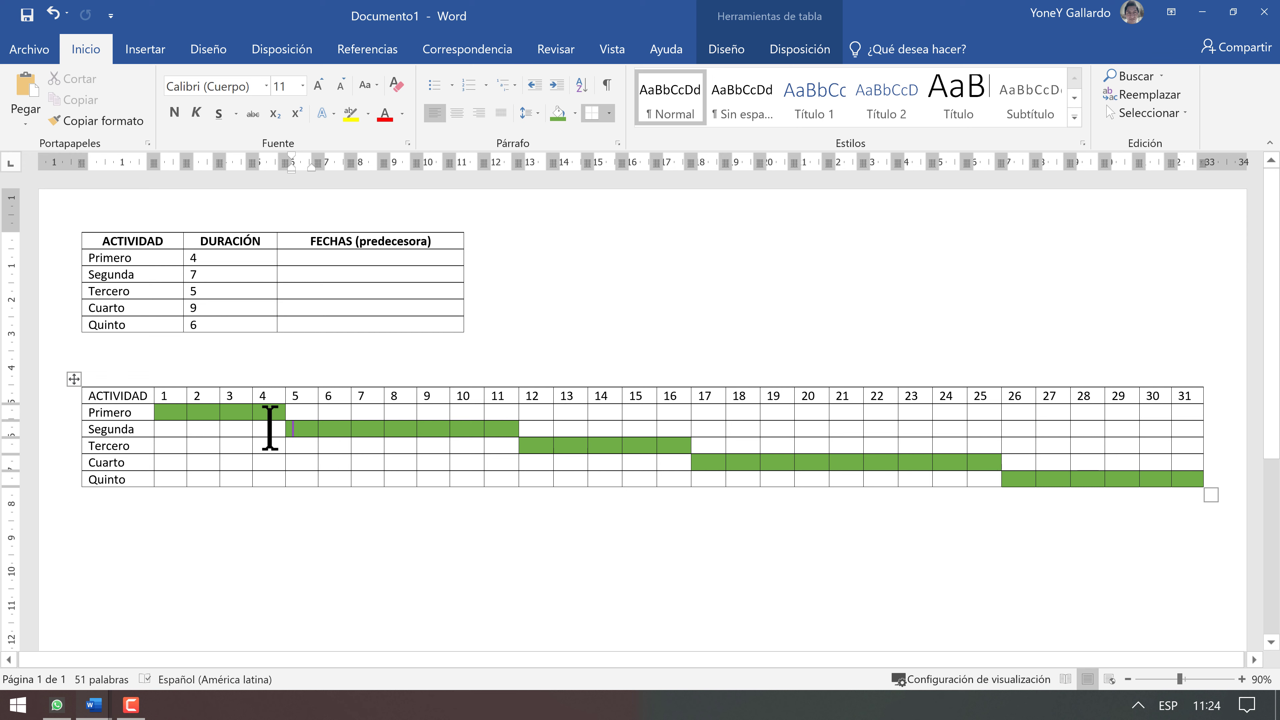
pyautogui.moveTo(269, 428); pyautogui.dragTo(301, 429)
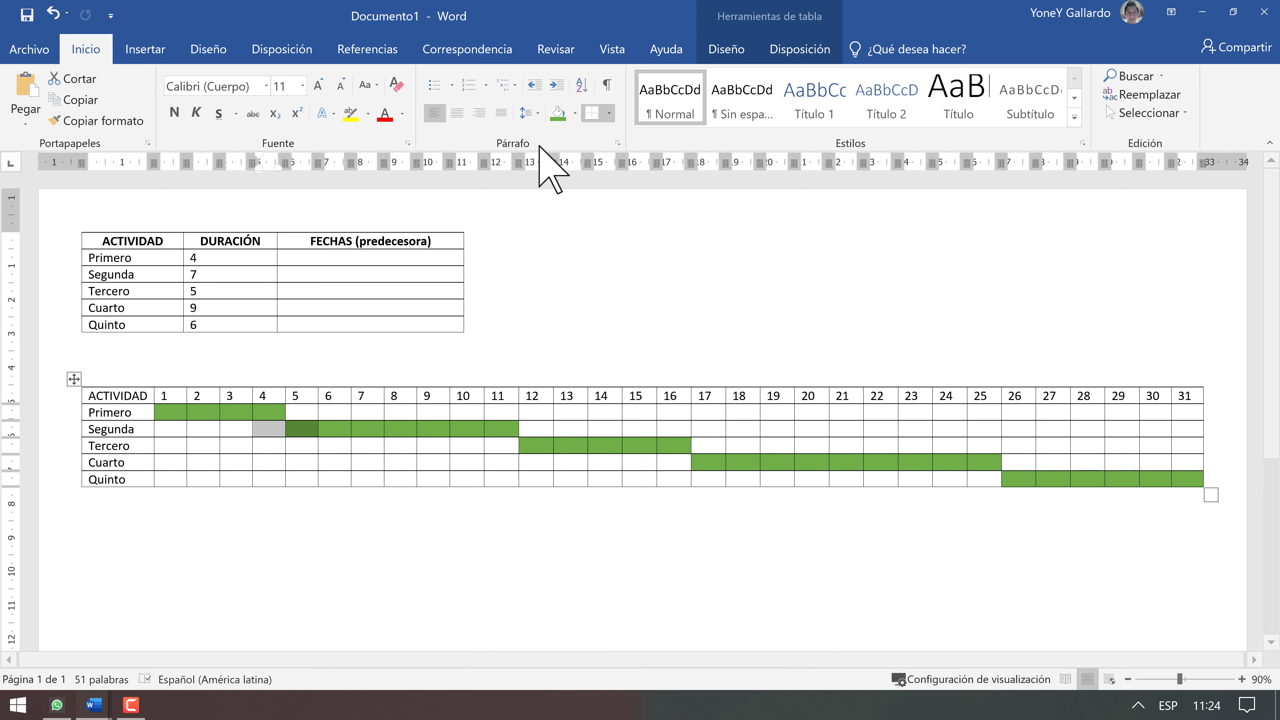
pyautogui.click(558, 114)
pyautogui.click(315, 464)
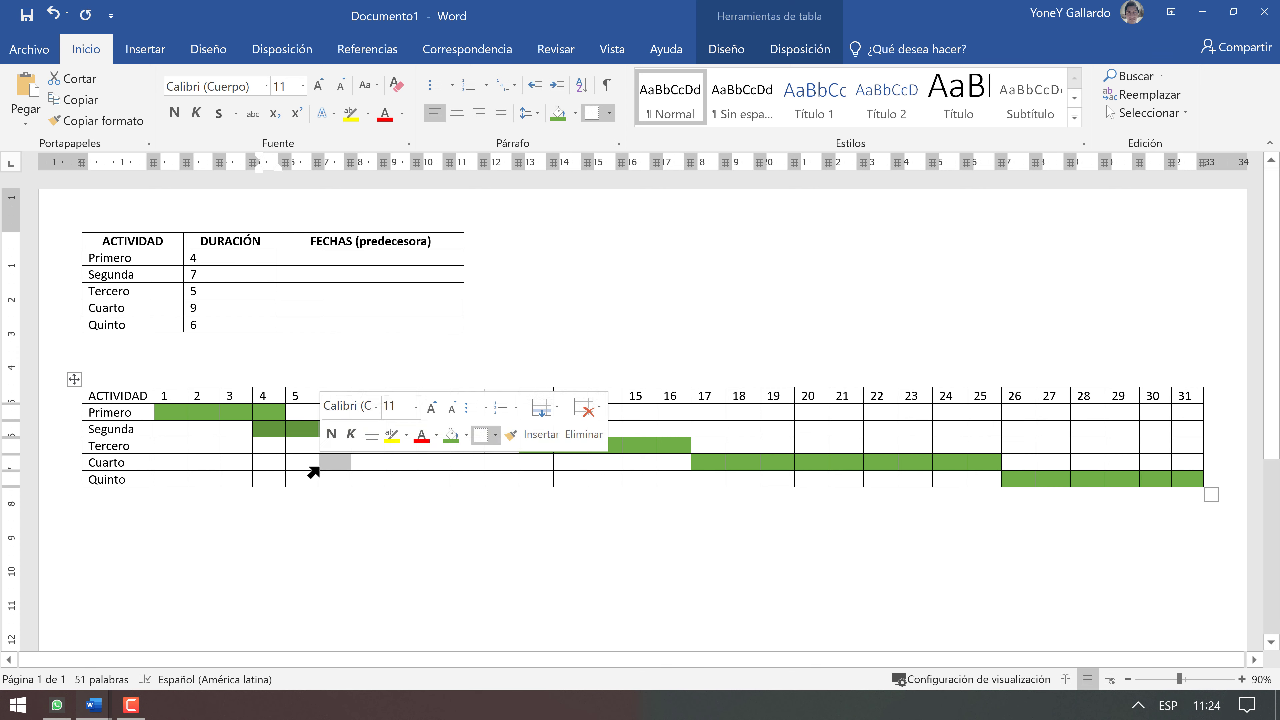
pyautogui.click(293, 421)
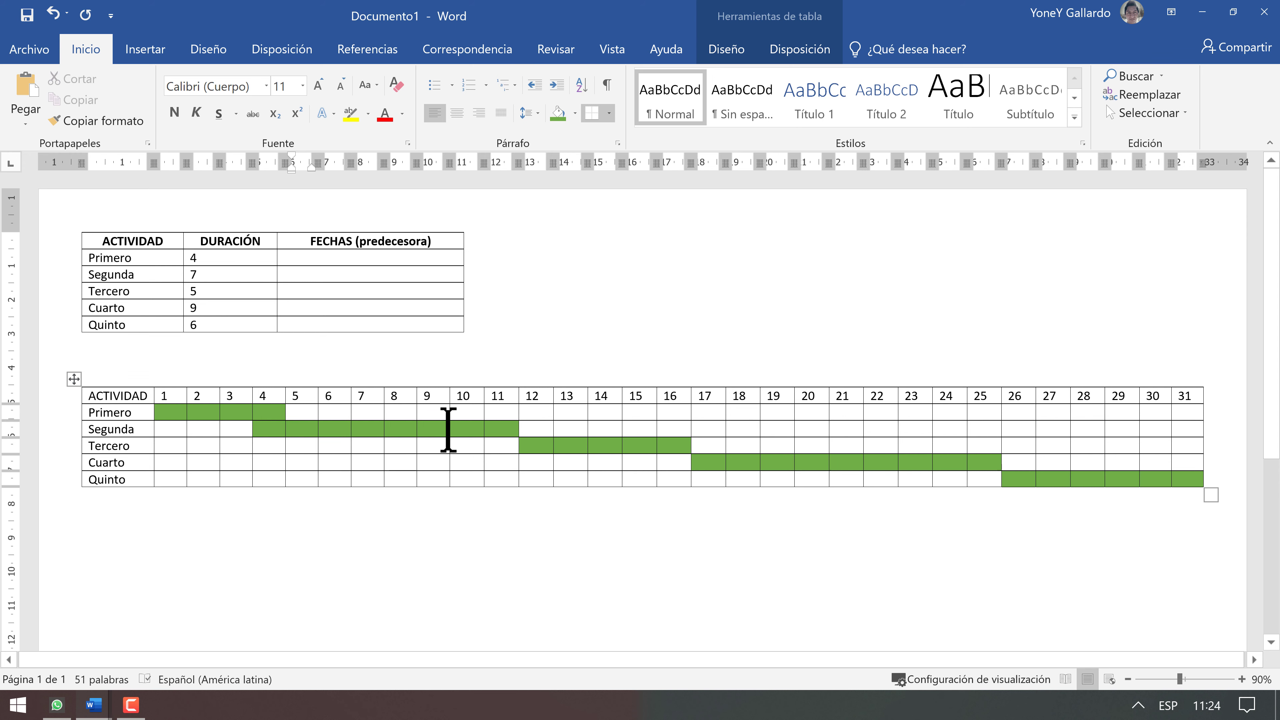
# Step: Change Segunda's duration from 7 to 8
pyautogui.click(200, 276)
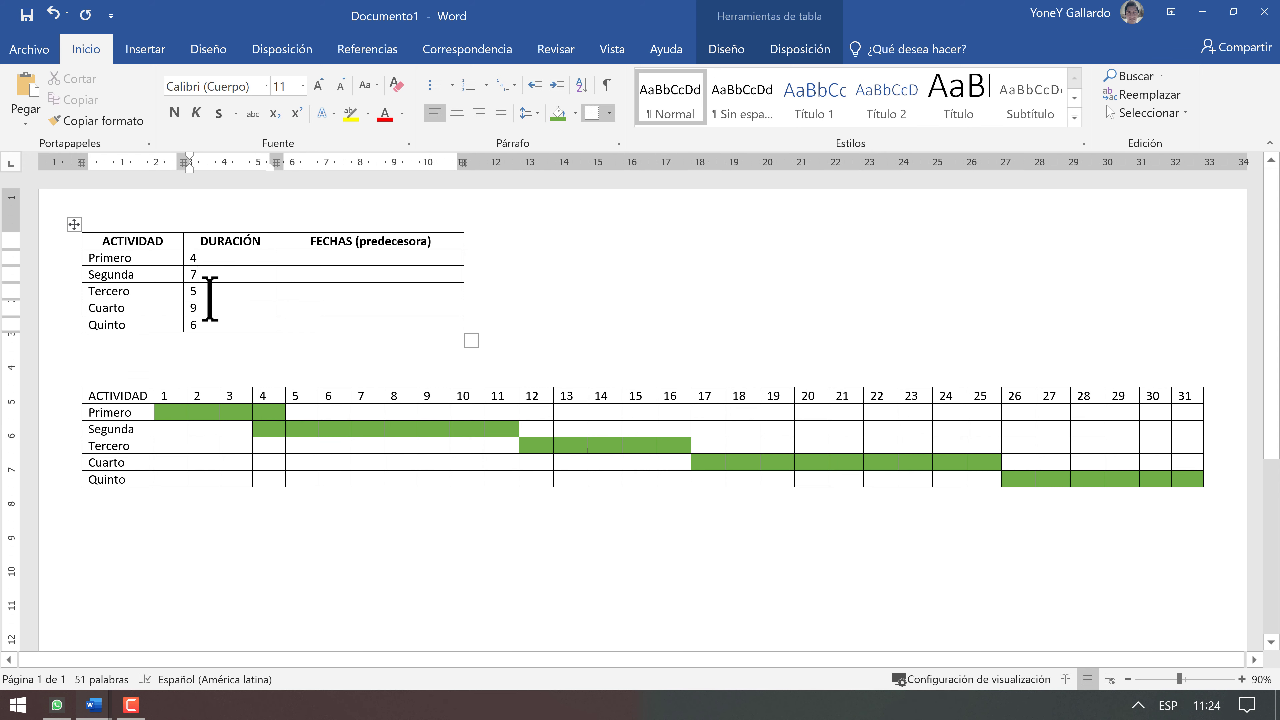
pyautogui.press('BackSpace')
pyautogui.write('8')
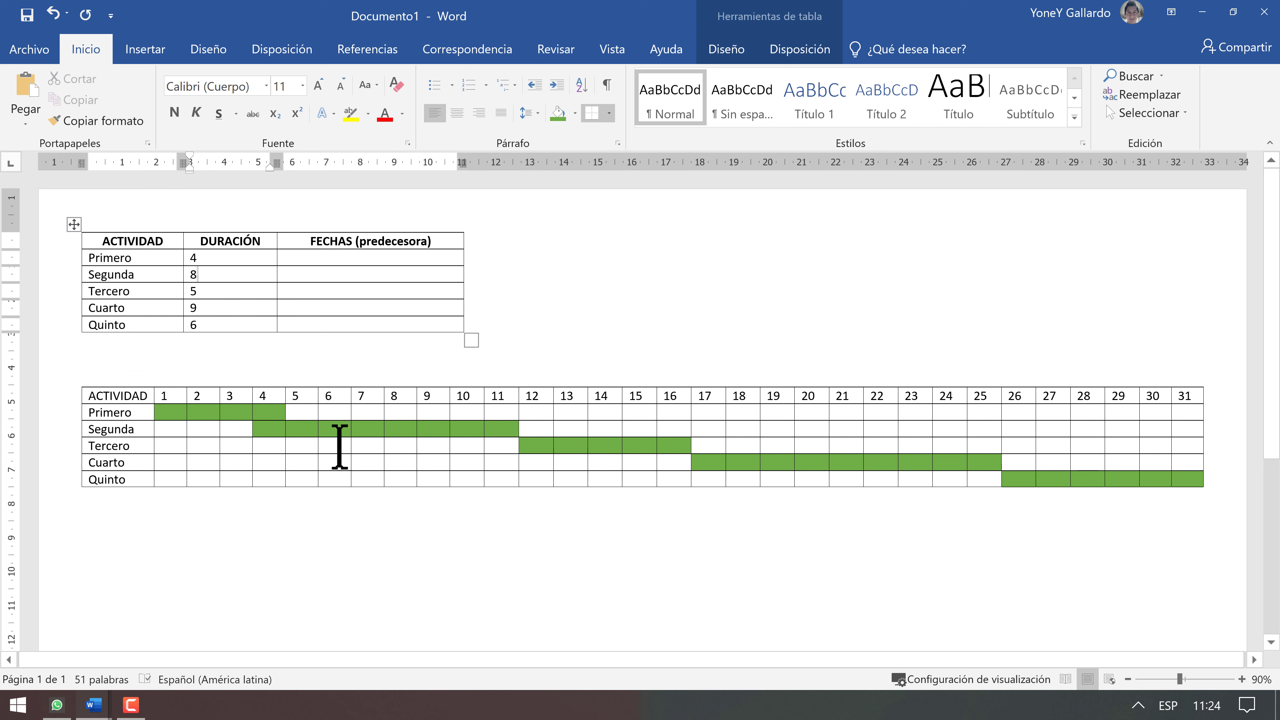